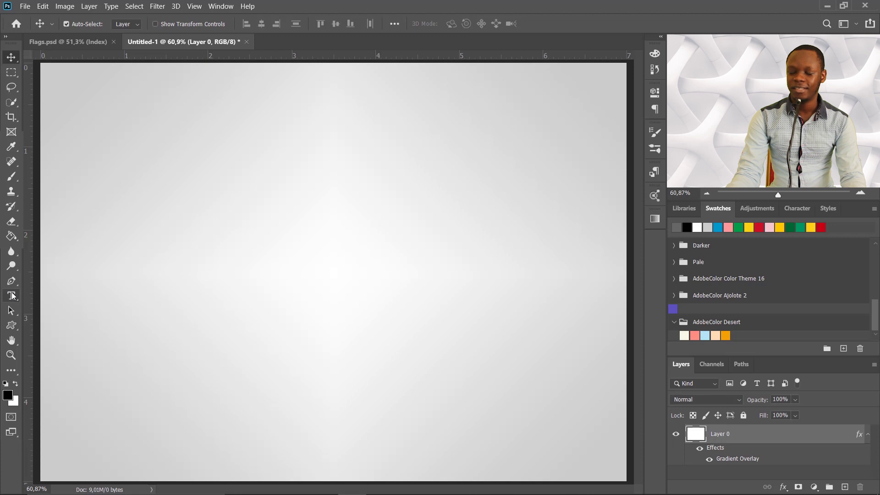
Switch to the Type tool to begin adding horizontal text.
{"action": "left_click", "coordinate": [12, 296]}
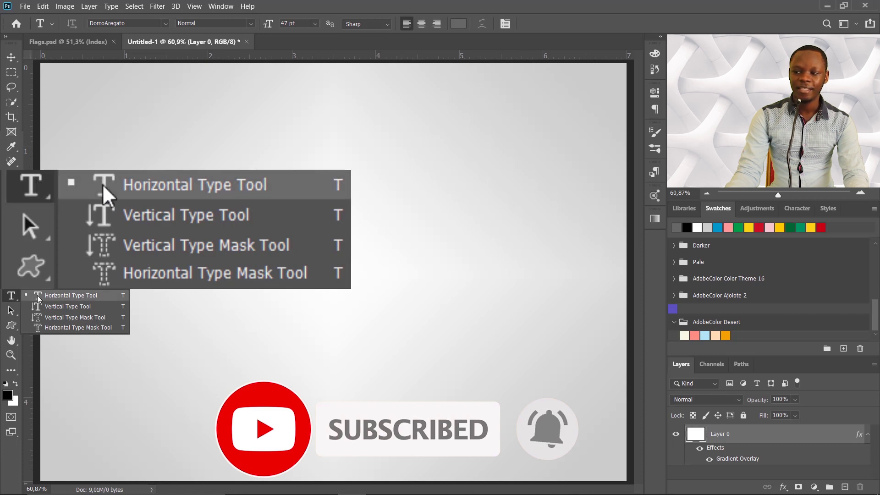
Type the headline 'Cisse leral' near the canvas centre and commit it.
{"action": "left_click", "coordinate": [77, 298]}
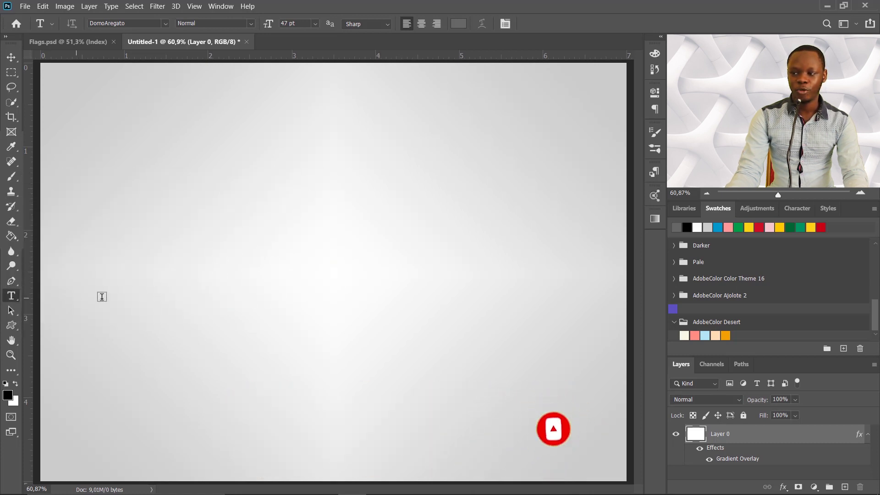
{"action": "left_click", "coordinate": [239, 263]}
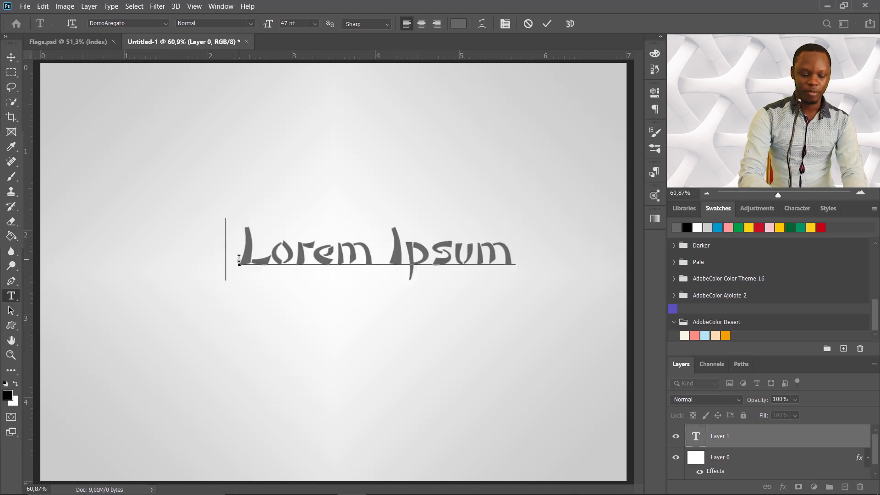
{"action": "type", "text": "Cisse lera"}
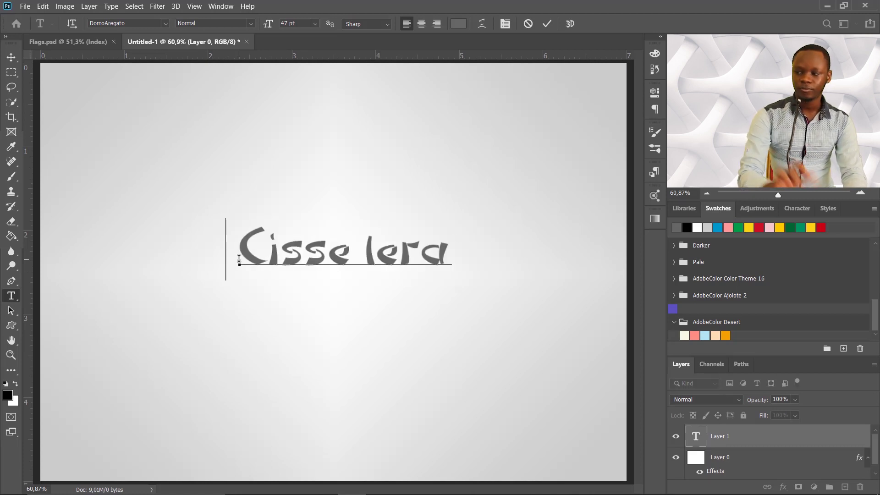
{"action": "type", "text": "l"}
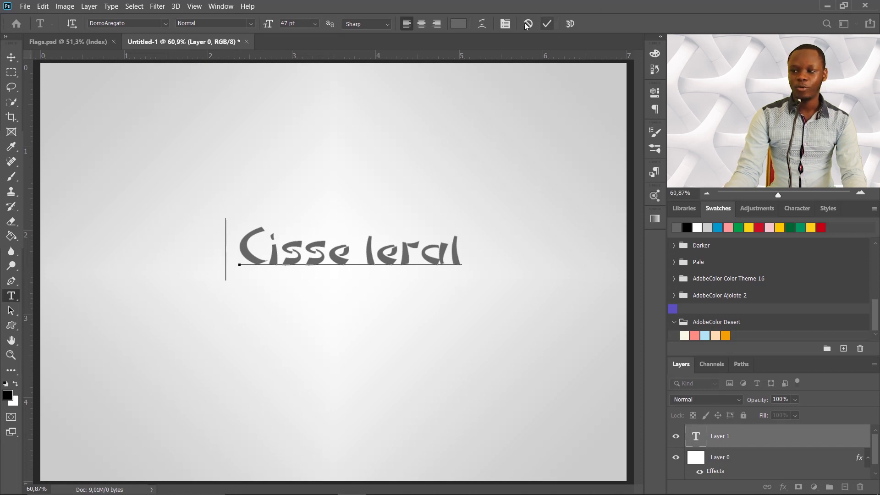
{"action": "left_click", "coordinate": [546, 24]}
{"action": "right_click", "coordinate": [11, 295]}
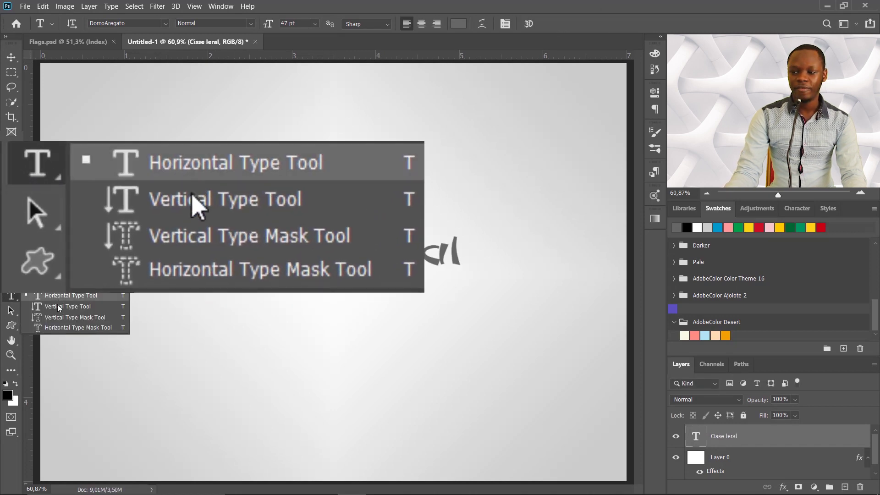
{"action": "left_click", "coordinate": [59, 307]}
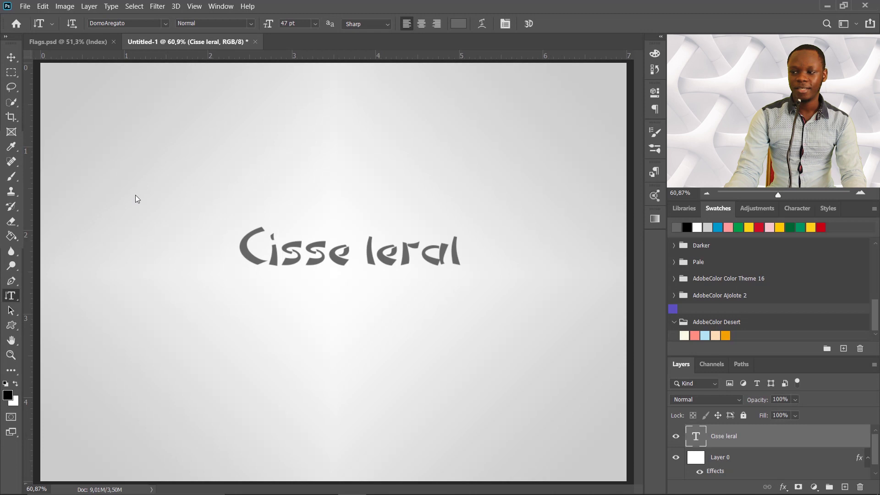
{"action": "left_click", "coordinate": [113, 270]}
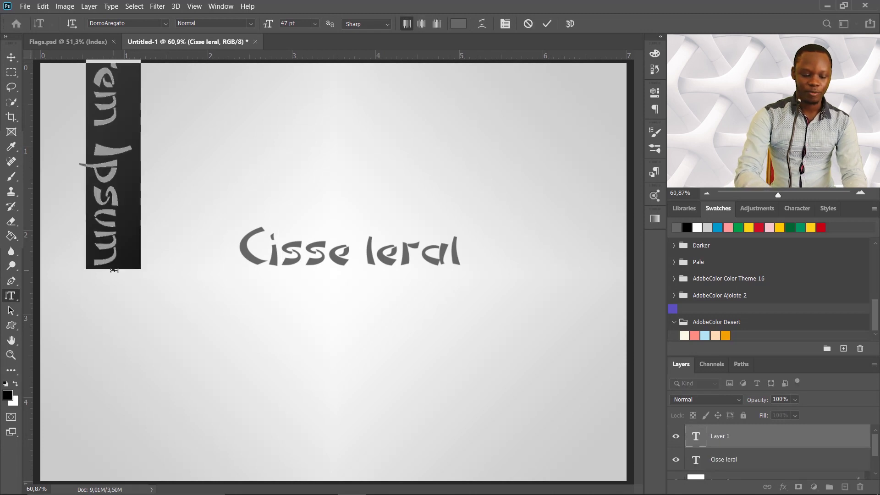
{"action": "type", "text": "Cisse"}
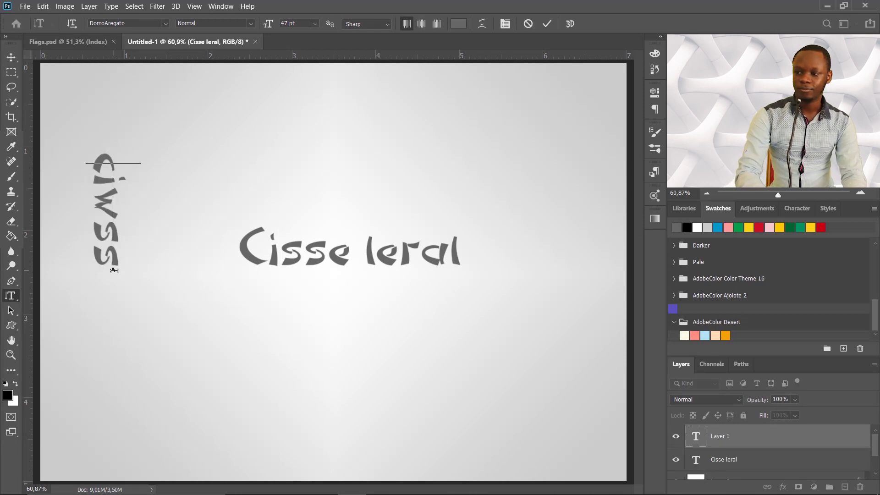
{"action": "key", "text": "BackSpace"}
{"action": "key", "text": "BackSpace"}
{"action": "key", "text": "BackSpace"}
{"action": "type", "text": "Cis"}
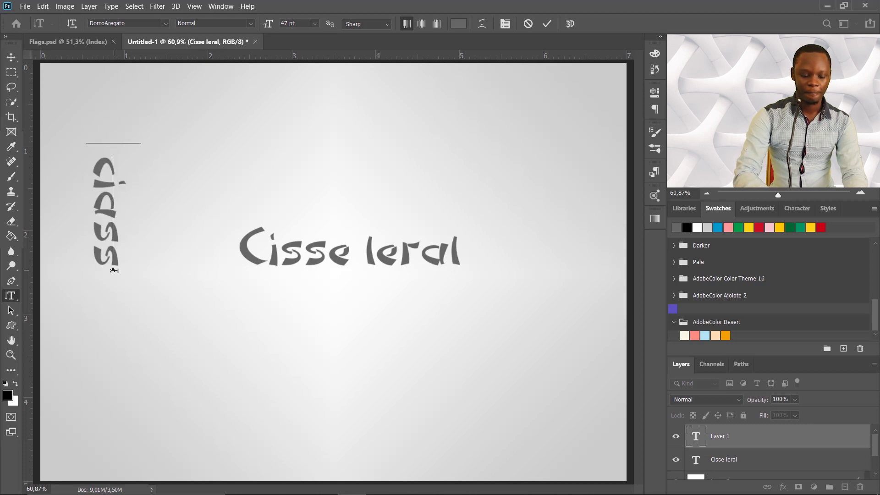
{"action": "type", "text": "se Kibar"}
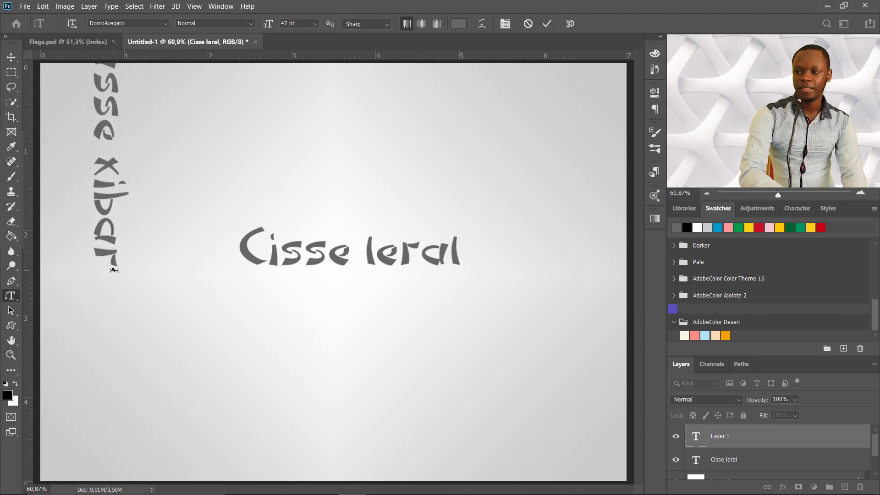
{"action": "type", "text": "r"}
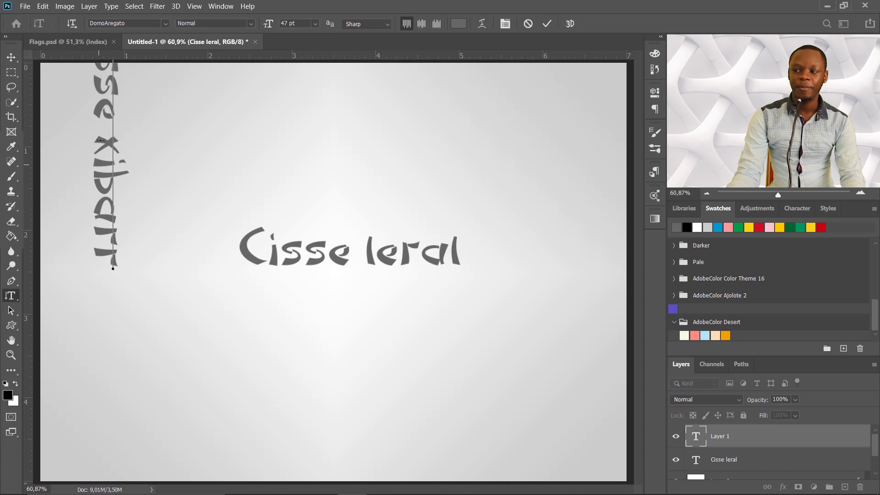
{"action": "left_click", "coordinate": [528, 27]}
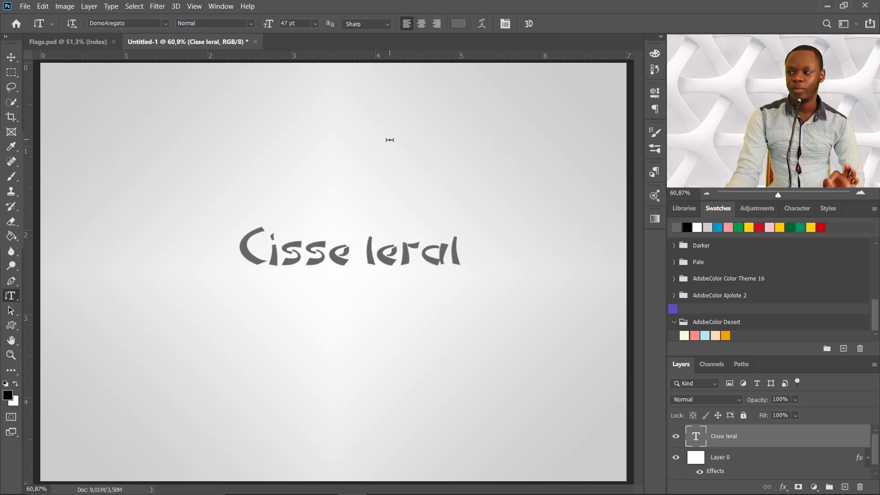
{"action": "left_click", "coordinate": [390, 140]}
{"action": "left_click", "coordinate": [528, 23]}
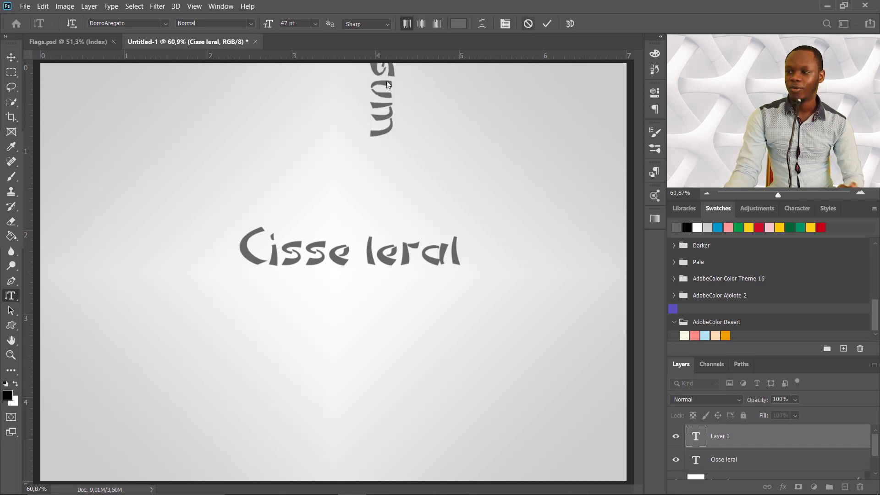
Select the entire 'Cisse leral' headline text for editing.
{"action": "right_click", "coordinate": [13, 299]}
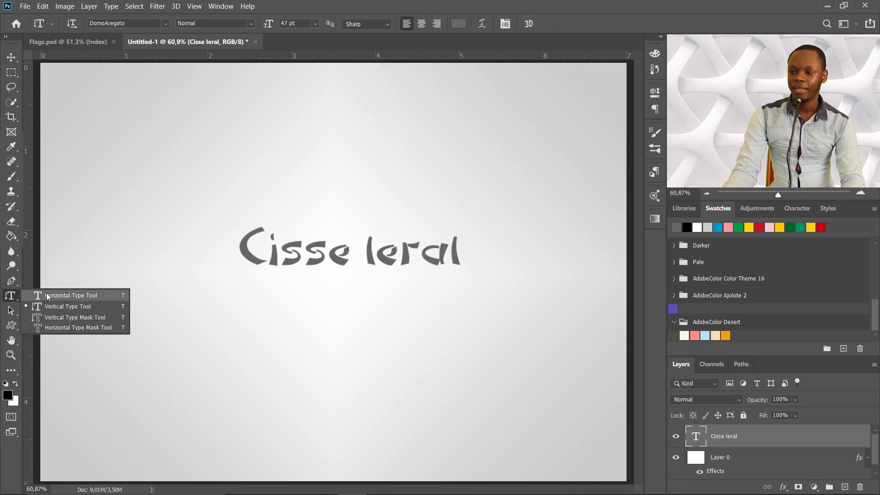
{"action": "left_click", "coordinate": [68, 291]}
{"action": "left_click", "coordinate": [14, 60]}
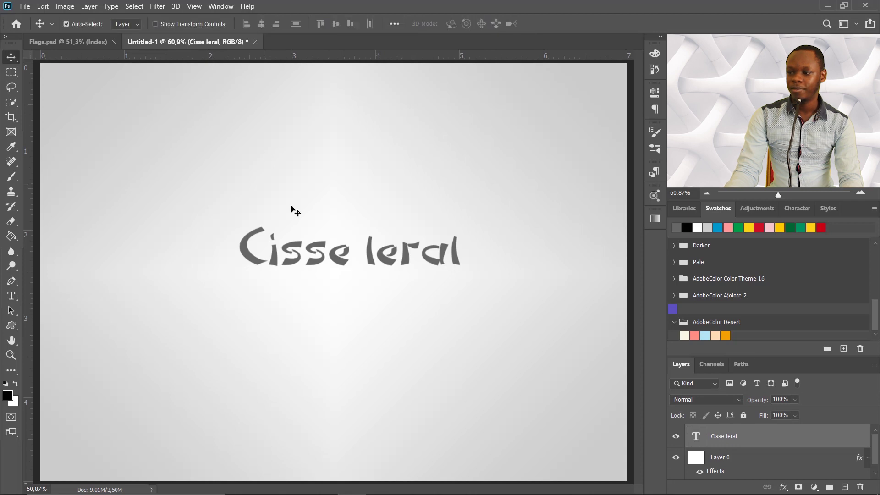
{"action": "double_click", "coordinate": [302, 258]}
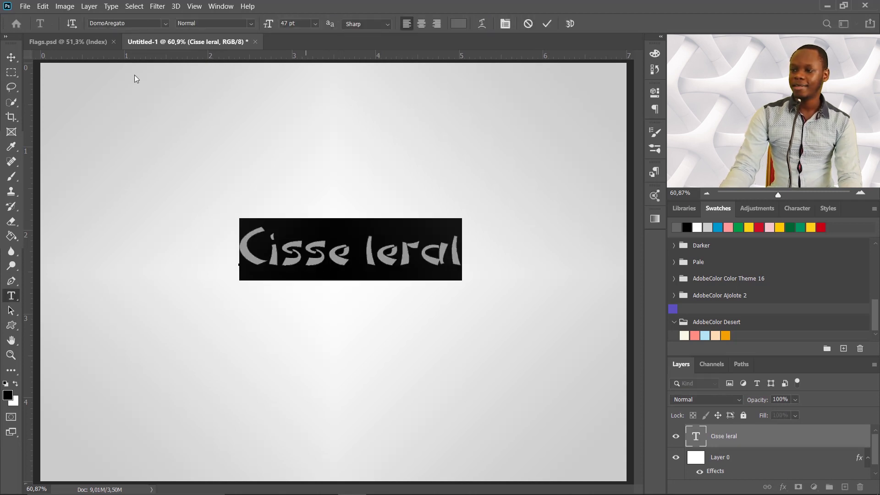
Browse the font list and apply Butterbelly to the headline.
{"action": "left_click", "coordinate": [164, 24]}
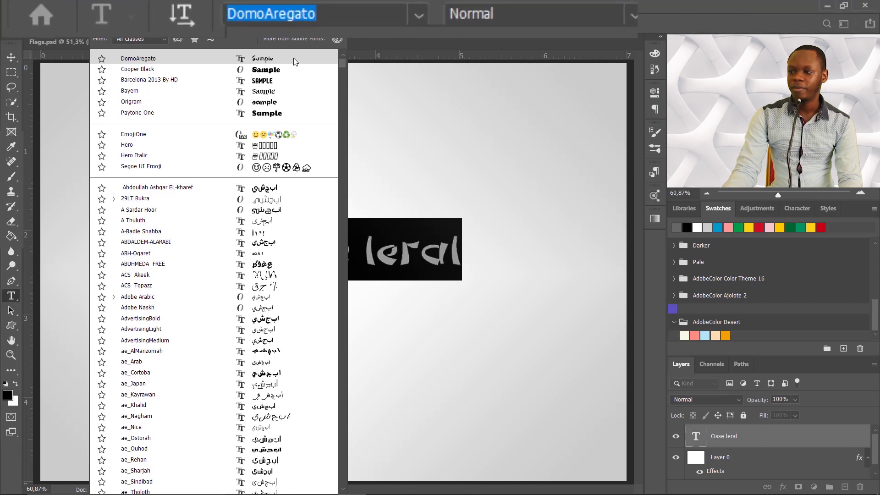
{"action": "left_click_drag", "start_coordinate": [343, 65], "coordinate": [353, 253]}
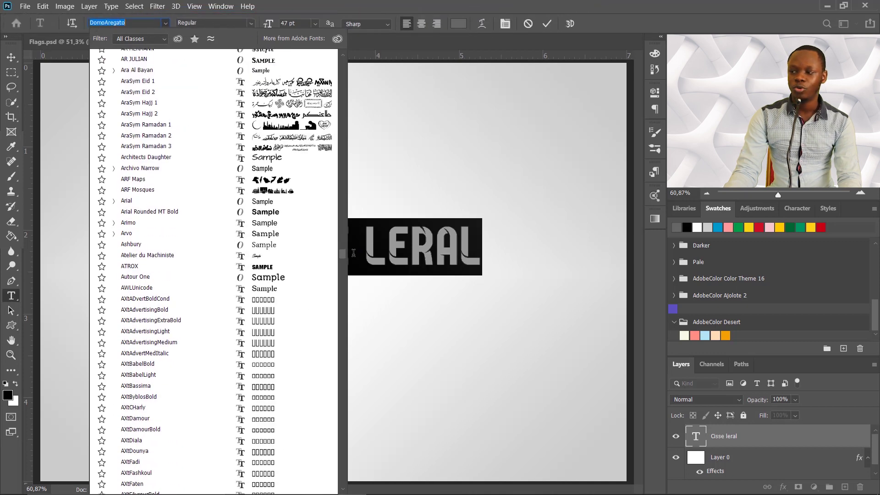
{"action": "key", "text": "Return"}
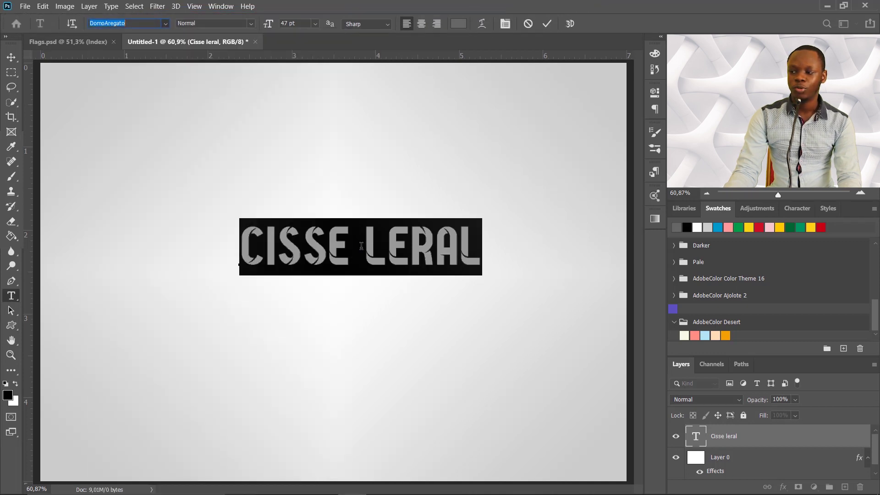
{"action": "left_click", "coordinate": [165, 24]}
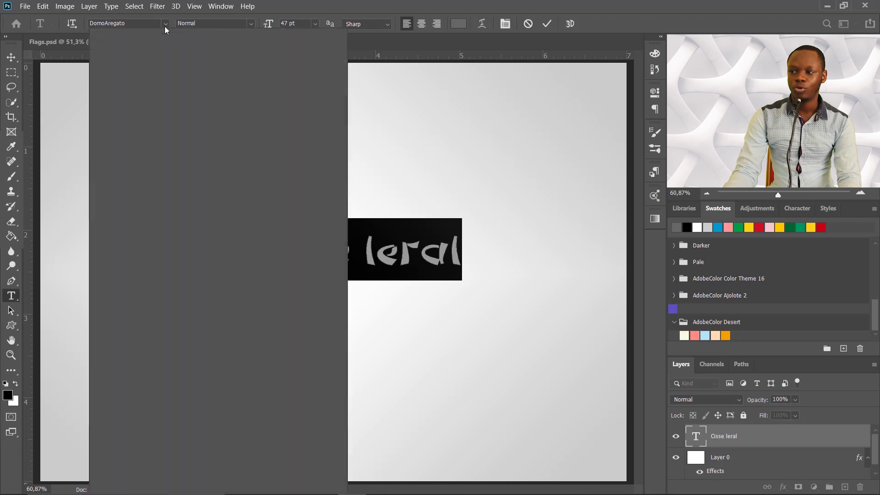
{"action": "left_click_drag", "start_coordinate": [342, 63], "coordinate": [345, 310]}
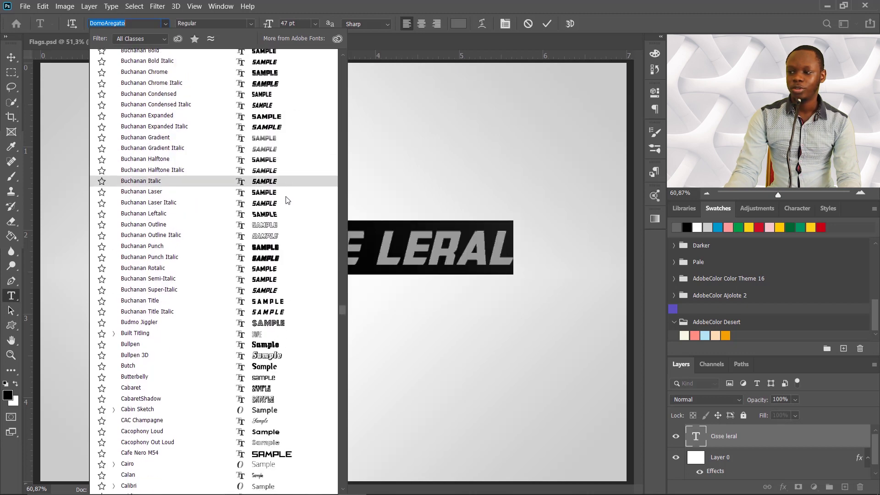
{"action": "key", "text": "Down"}
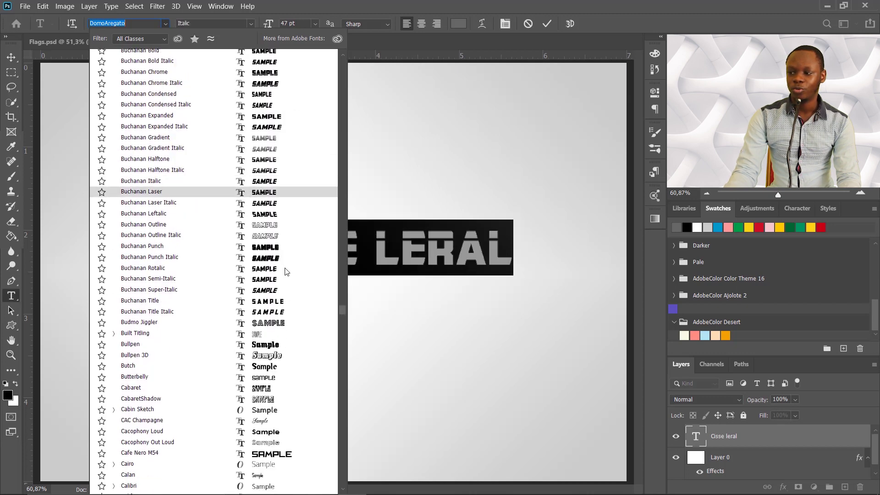
{"action": "scroll", "coordinate": [280, 322], "scroll_direction": "down", "scroll_amount": 1}
{"action": "scroll", "coordinate": [280, 322], "scroll_direction": "down", "scroll_amount": 1}
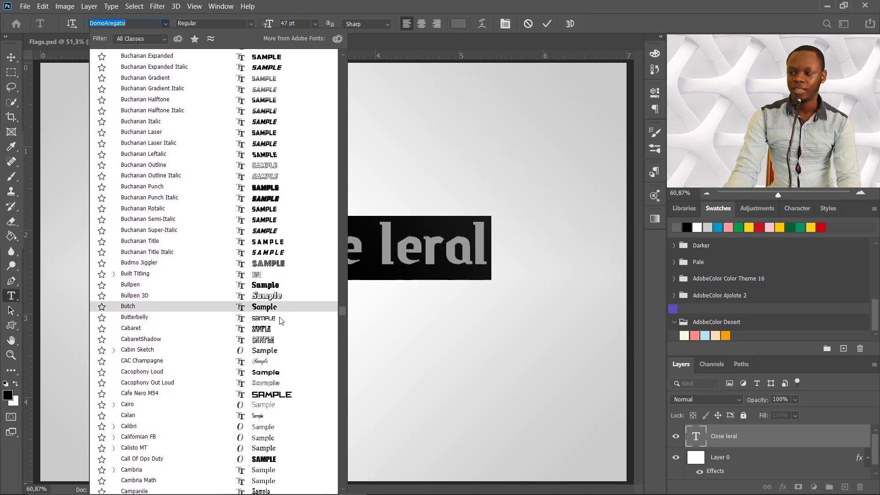
{"action": "key", "text": "Escape"}
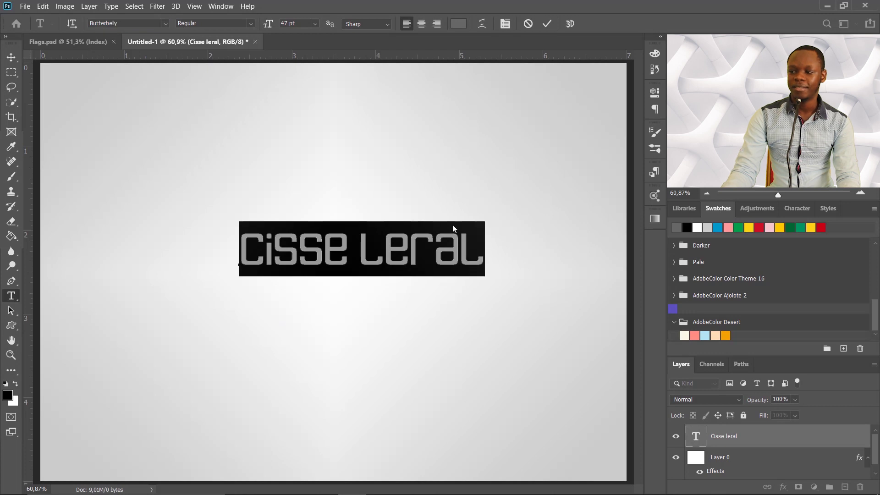
{"action": "left_click", "coordinate": [450, 240]}
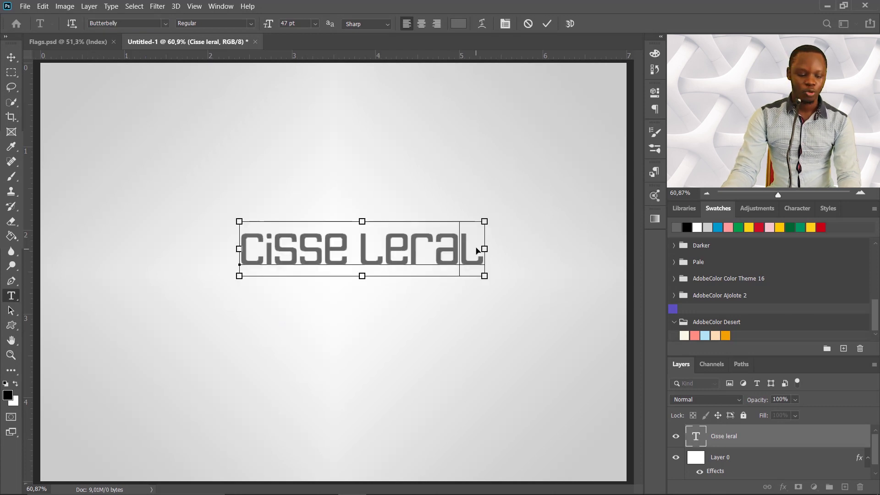
Resize the headline text to 57 pt after trying 18 and 36 pt.
{"action": "key", "text": "ctrl+a"}
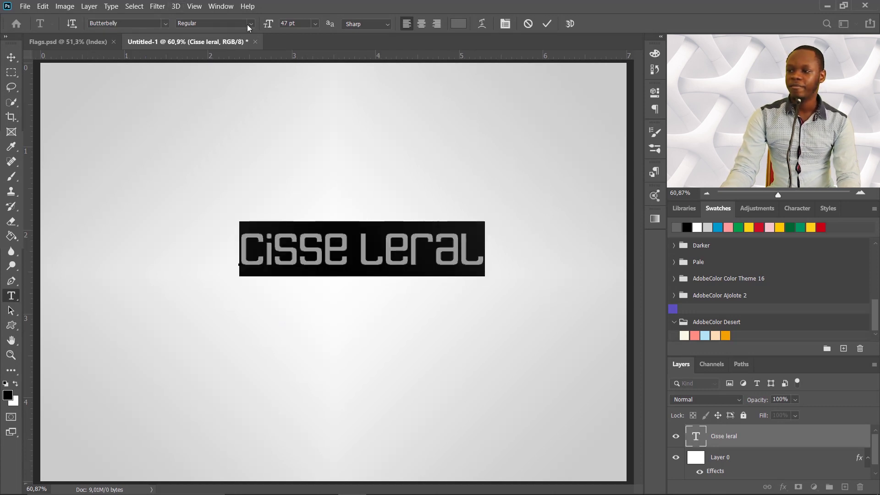
{"action": "left_click", "coordinate": [247, 24]}
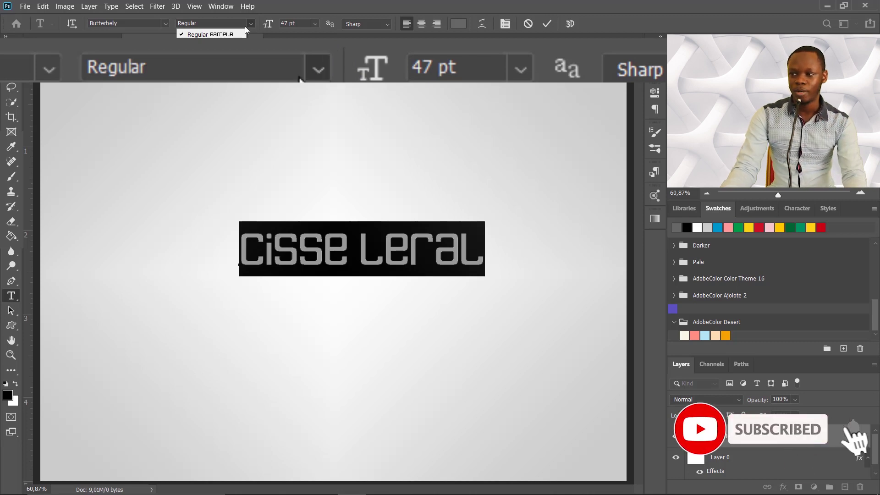
{"action": "left_click", "coordinate": [244, 23]}
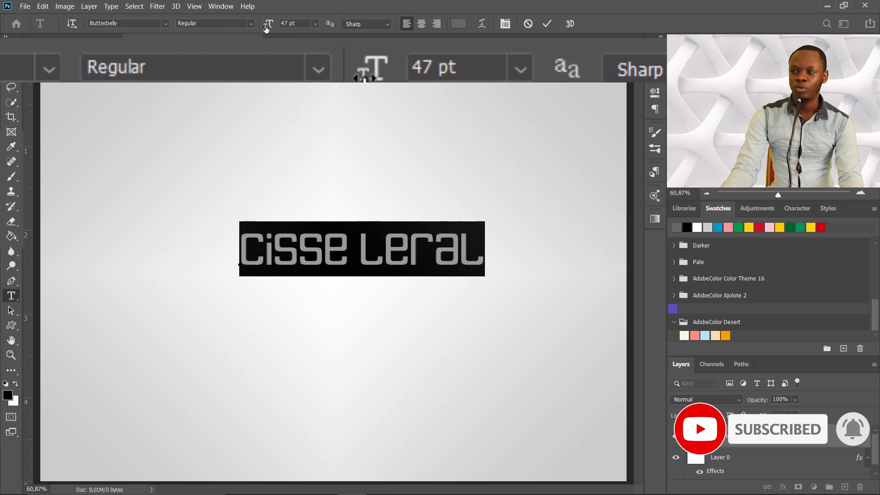
{"action": "mouse_move", "coordinate": [267, 29]}
{"action": "left_mouse_down"}
{"action": "mouse_move", "coordinate": [257, 33]}
{"action": "mouse_move", "coordinate": [272, 32]}
{"action": "left_mouse_up"}
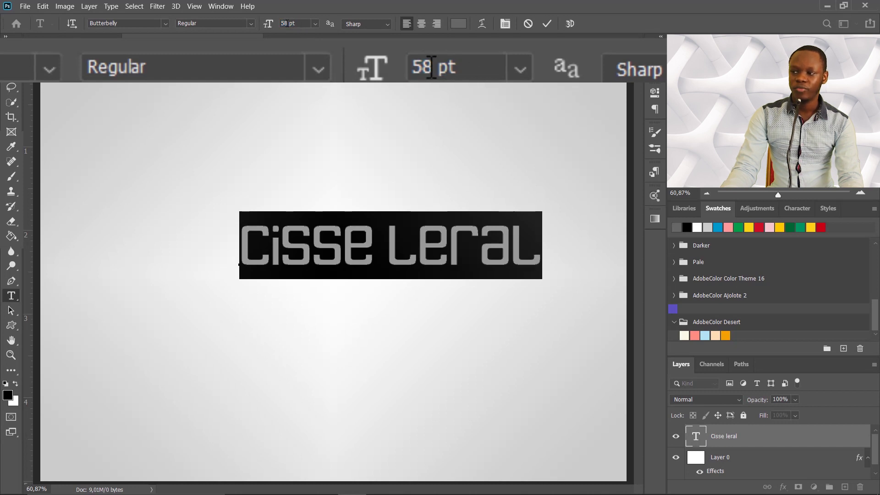
{"action": "left_click", "coordinate": [314, 23]}
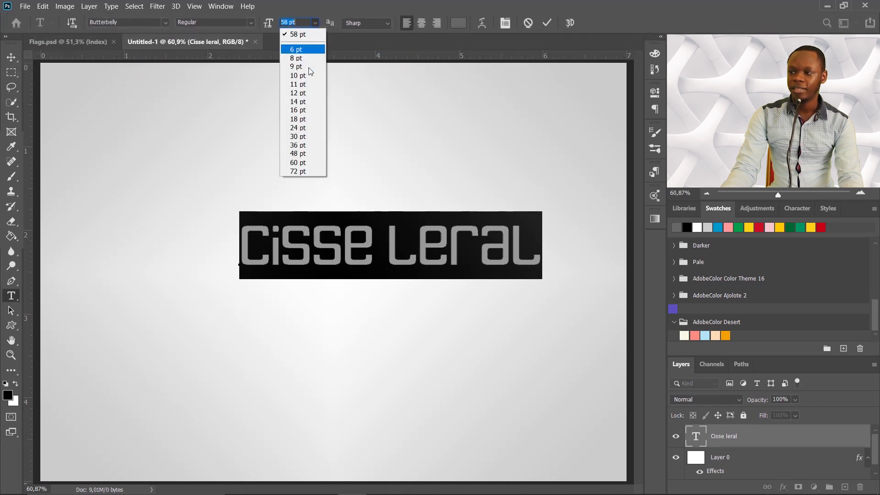
{"action": "left_click", "coordinate": [308, 120]}
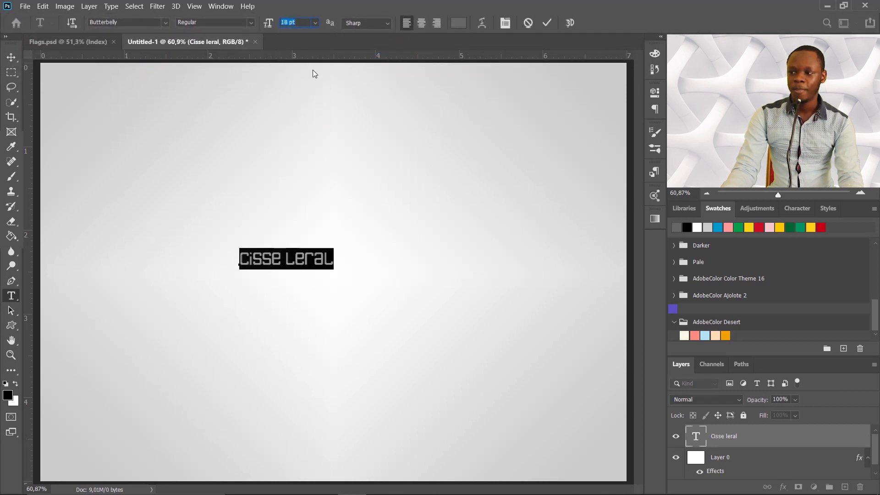
{"action": "left_click", "coordinate": [315, 25]}
{"action": "left_click", "coordinate": [299, 143]}
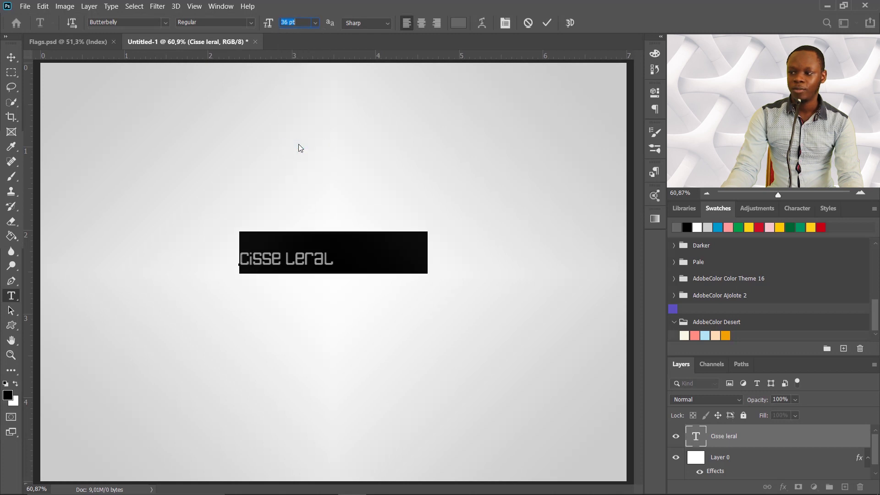
{"action": "left_click_drag", "start_coordinate": [271, 26], "coordinate": [324, 75]}
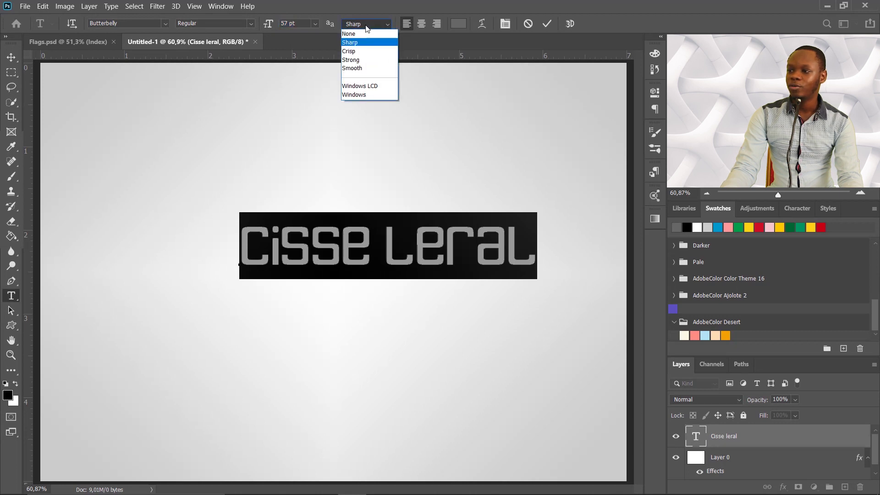
Try Smooth and Crisp anti-aliasing, then set the headline back to Sharp.
{"action": "left_click", "coordinate": [370, 69]}
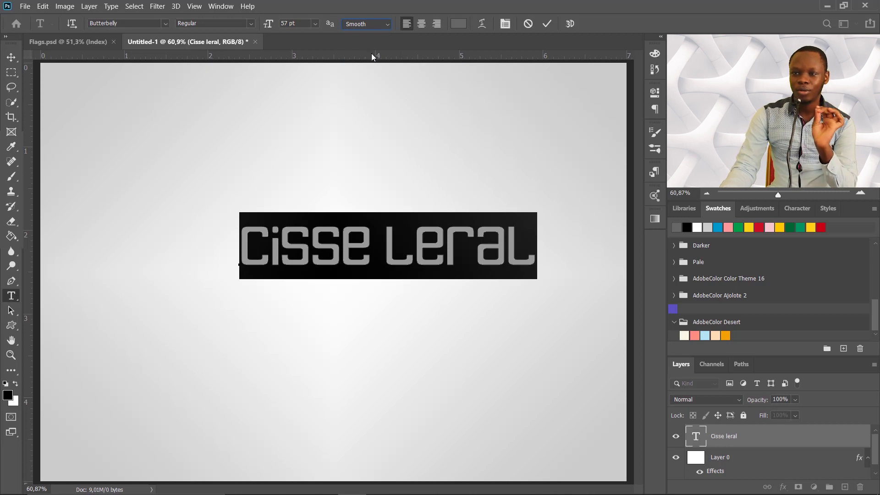
{"action": "left_click", "coordinate": [385, 25]}
{"action": "left_click", "coordinate": [383, 53]}
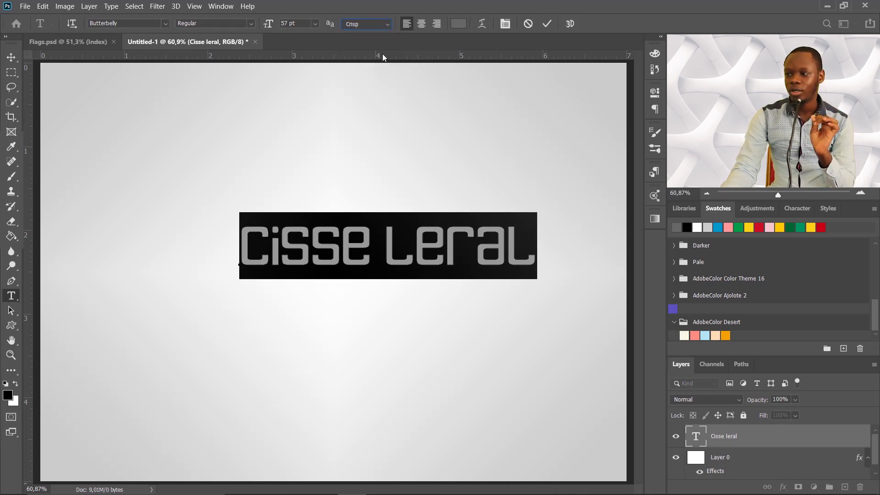
{"action": "left_click", "coordinate": [386, 23]}
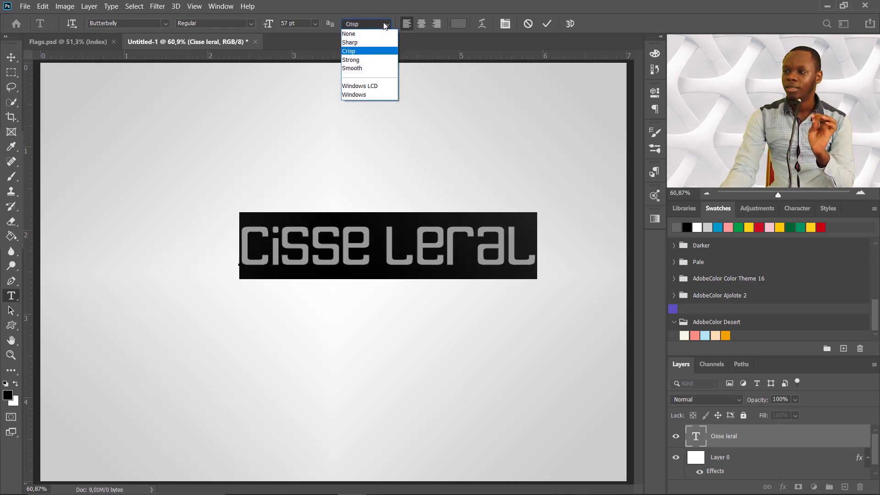
{"action": "left_click", "coordinate": [380, 43]}
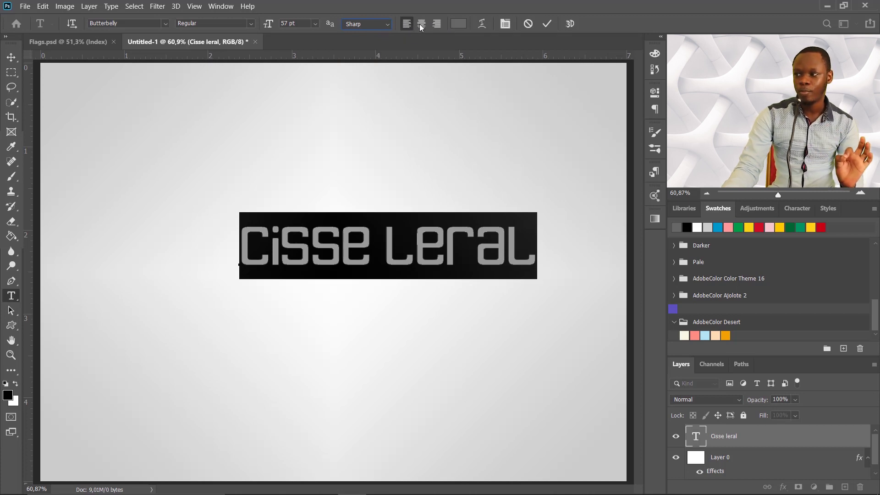
Right-align the headline and drag it to the middle of the canvas.
{"action": "left_click", "coordinate": [421, 27]}
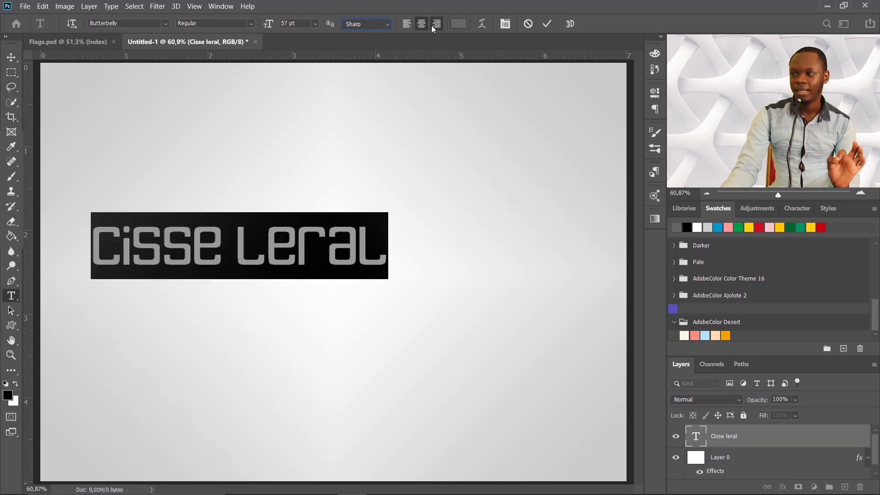
{"action": "left_click", "coordinate": [435, 25]}
{"action": "mouse_move", "coordinate": [343, 155]}
{"action": "left_mouse_down"}
{"action": "mouse_move", "coordinate": [512, 149]}
{"action": "mouse_move", "coordinate": [526, 181]}
{"action": "left_mouse_up"}
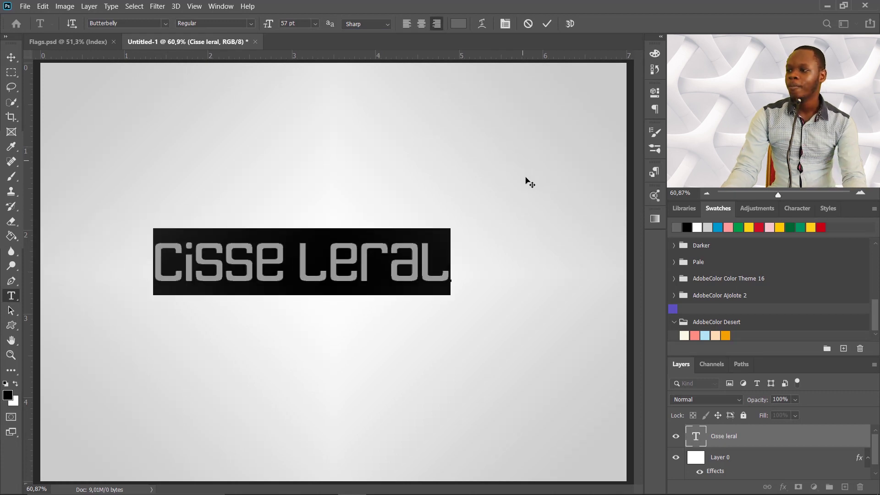
Set the headline text colour to orange ff9900 in the Color Picker.
{"action": "left_click", "coordinate": [458, 25]}
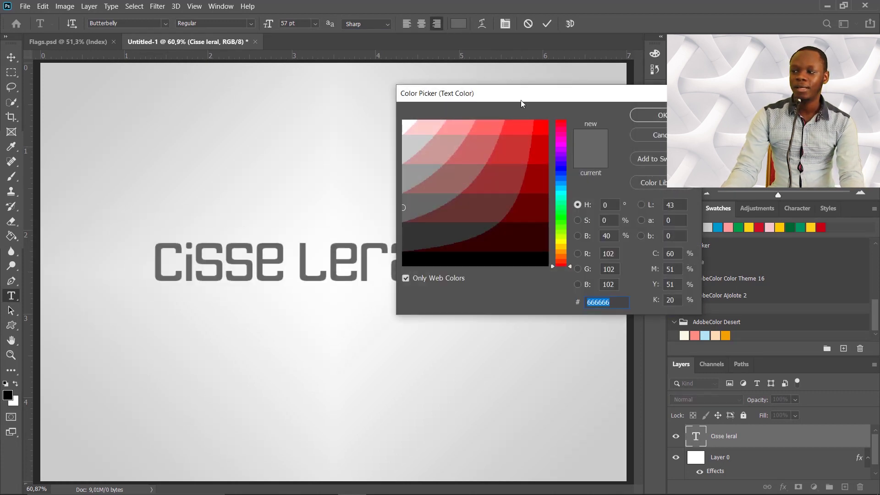
{"action": "mouse_move", "coordinate": [521, 100]}
{"action": "left_mouse_down"}
{"action": "mouse_move", "coordinate": [608, 89]}
{"action": "mouse_move", "coordinate": [607, 83]}
{"action": "left_mouse_up"}
{"action": "type", "text": "cc33333333cc"}
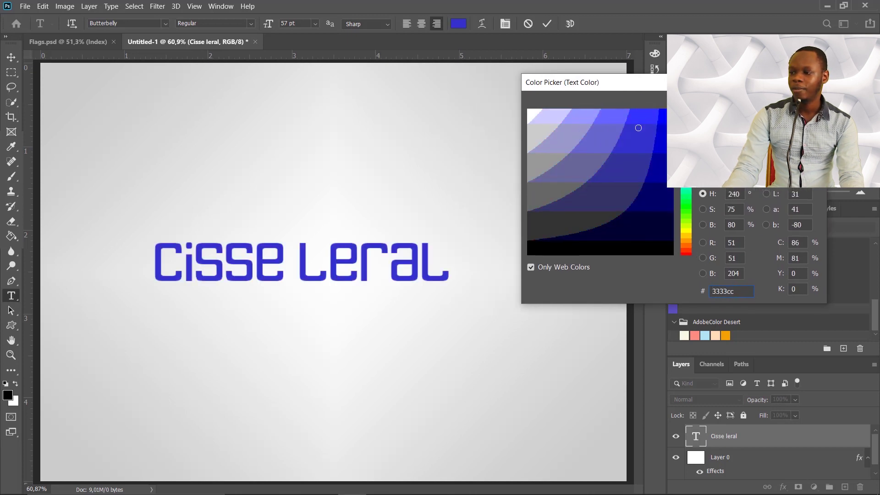
{"action": "left_click_drag", "start_coordinate": [686, 158], "coordinate": [690, 239]}
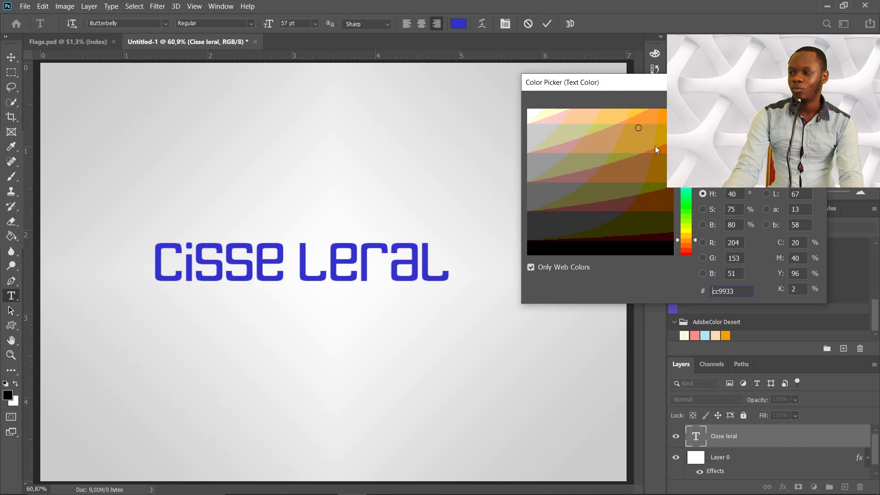
{"action": "left_click", "coordinate": [659, 112]}
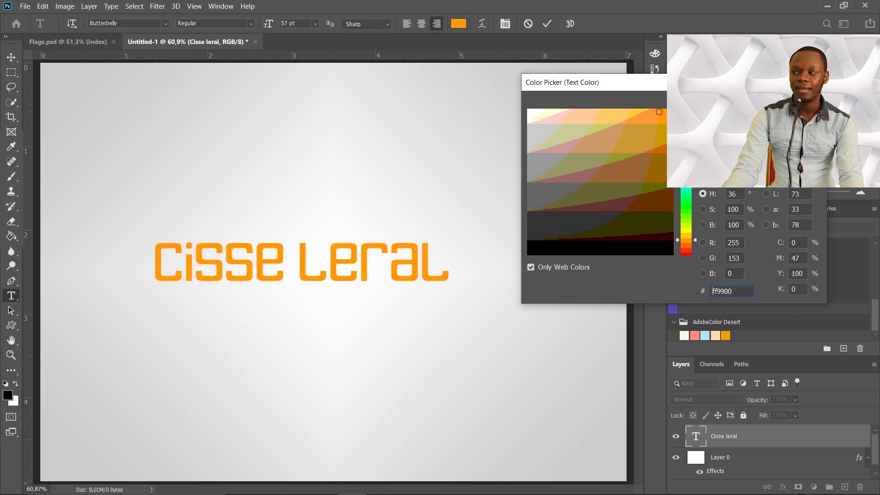
{"action": "key", "text": "Return"}
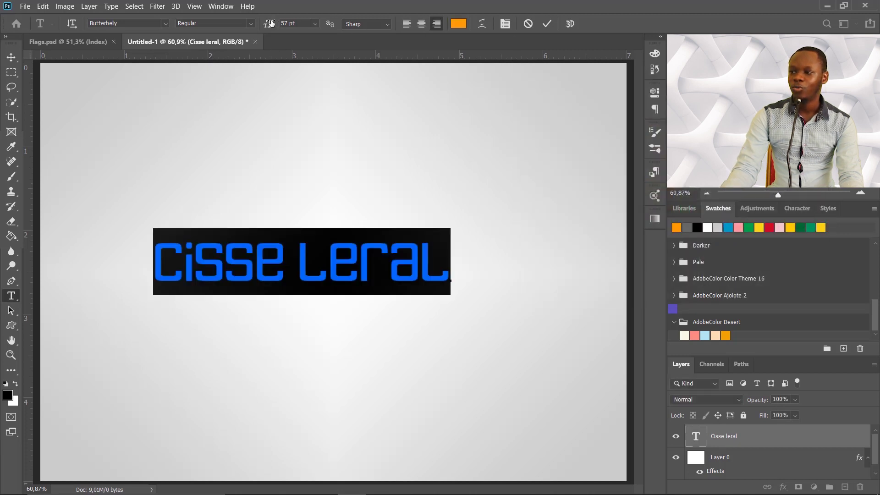
Set the headline to 80 pt, centre it on the canvas and commit.
{"action": "left_click", "coordinate": [288, 24]}
{"action": "type", "text": "80"}
{"action": "key", "text": "Return"}
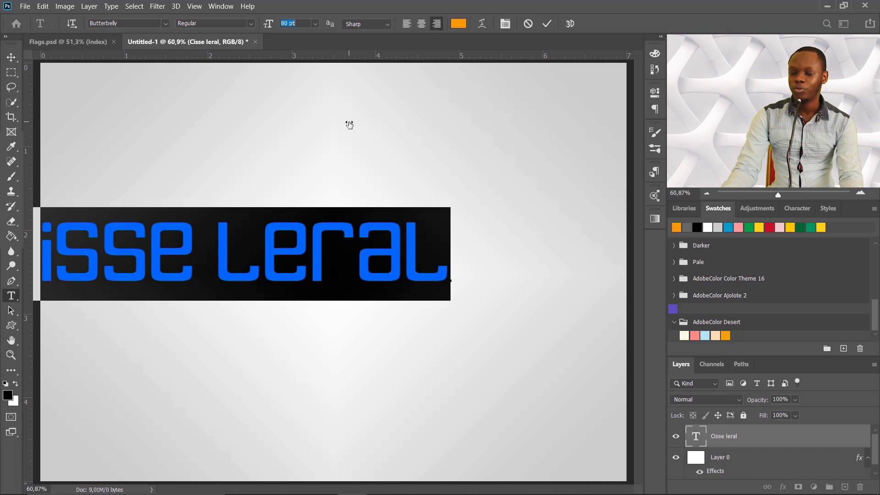
{"action": "mouse_move", "coordinate": [349, 125]}
{"action": "left_mouse_down"}
{"action": "mouse_move", "coordinate": [377, 123]}
{"action": "mouse_move", "coordinate": [436, 90]}
{"action": "mouse_move", "coordinate": [433, 107]}
{"action": "left_mouse_up"}
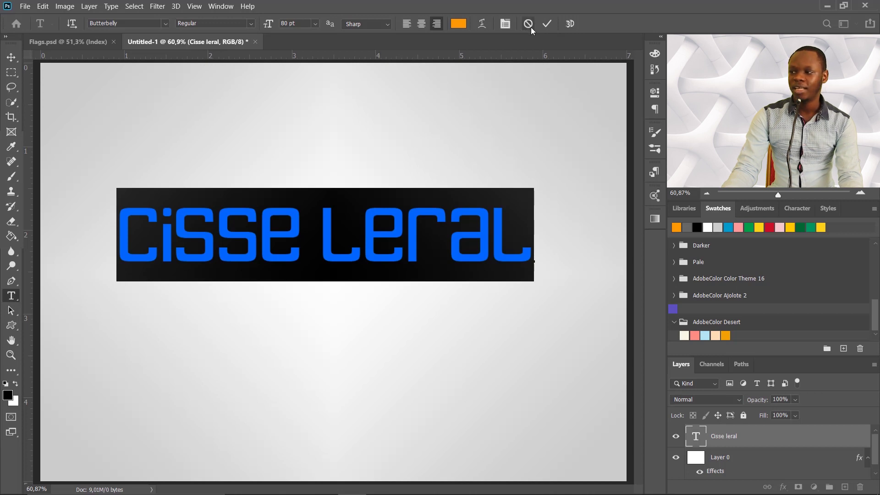
{"action": "left_click", "coordinate": [546, 26]}
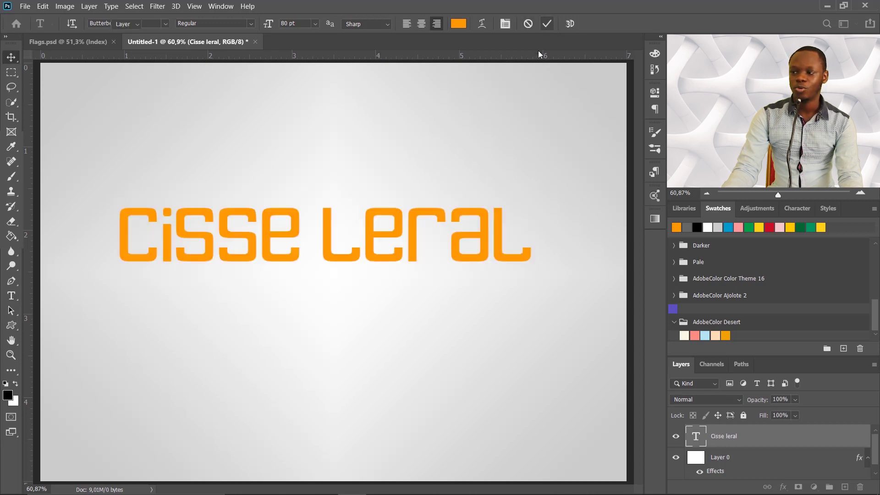
Reselect the whole 'Cisse leral' line for editing.
{"action": "key", "text": "v"}
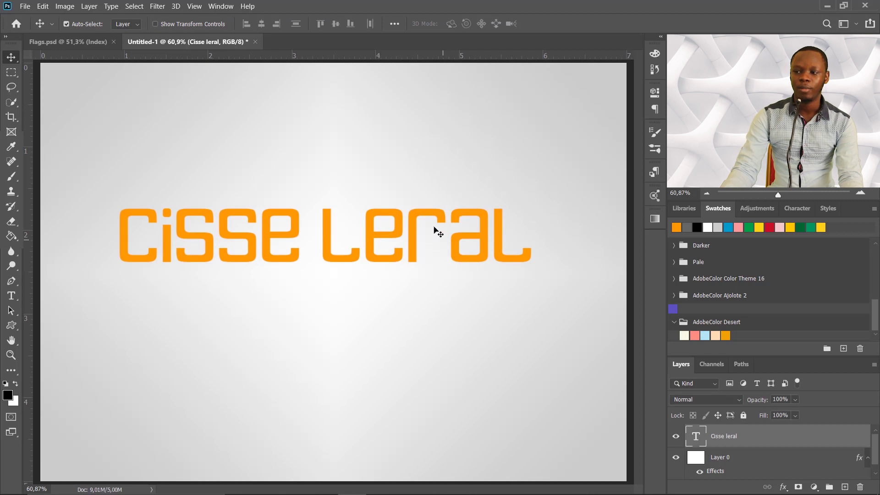
{"action": "double_click", "coordinate": [367, 253]}
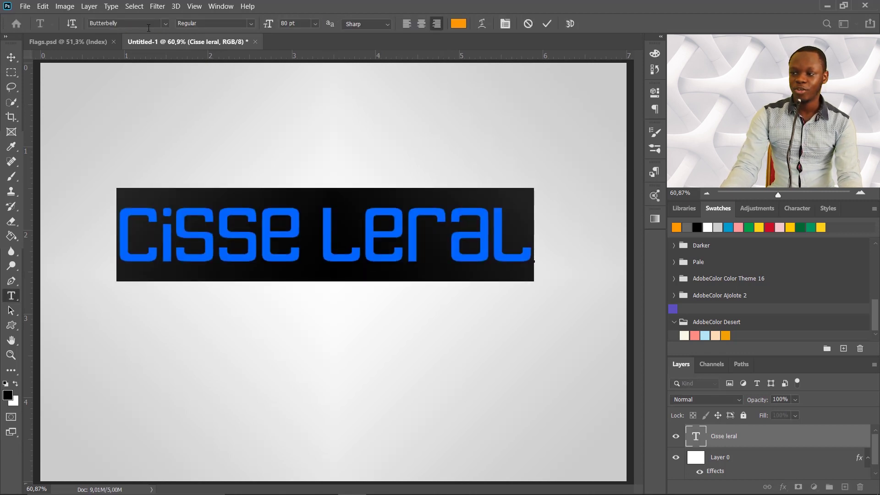
{"action": "double_click", "coordinate": [360, 243]}
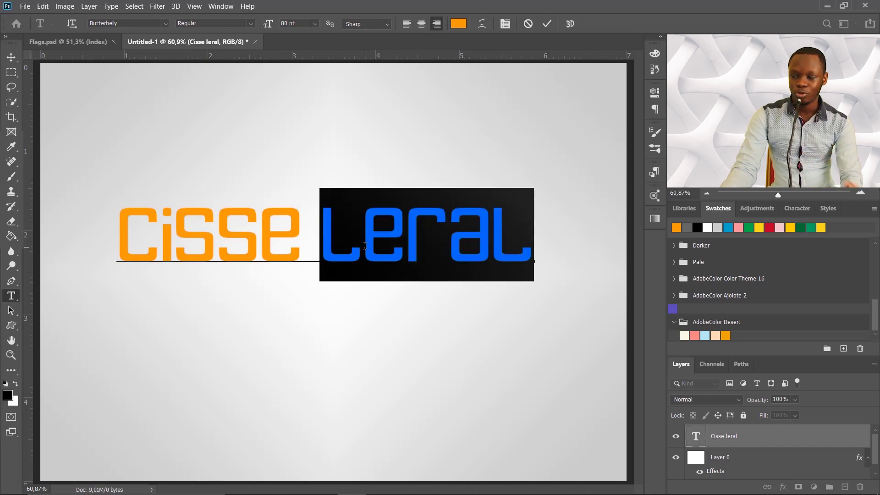
{"action": "triple_click", "coordinate": [366, 250]}
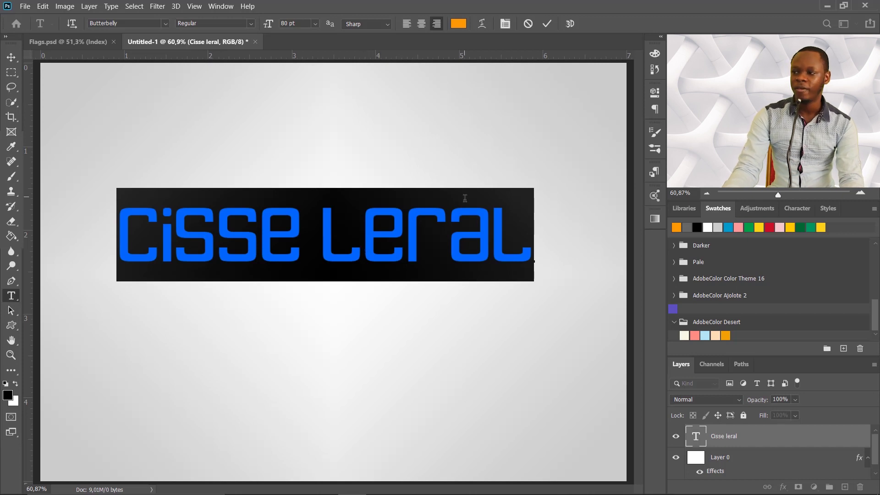
In Warp Text, preview the Arc, Arc Lower, Shell Upper and Fisheye styles.
{"action": "left_click", "coordinate": [482, 24]}
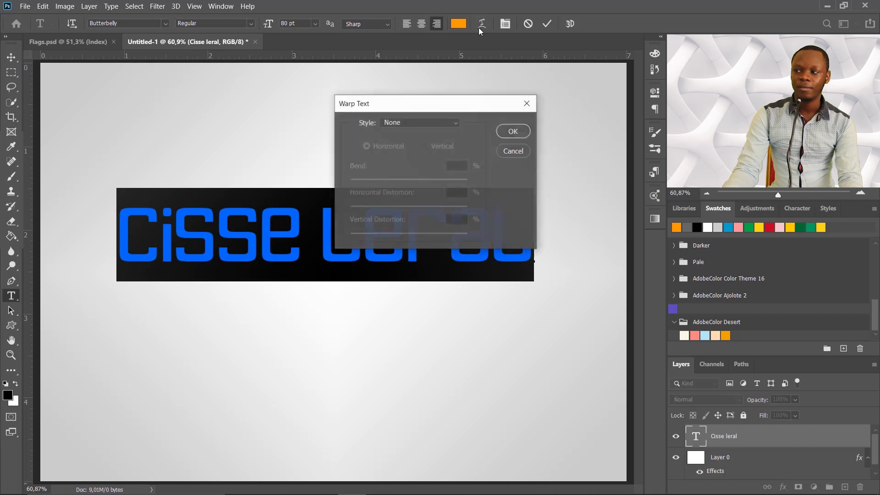
{"action": "left_click_drag", "start_coordinate": [463, 104], "coordinate": [626, 72]}
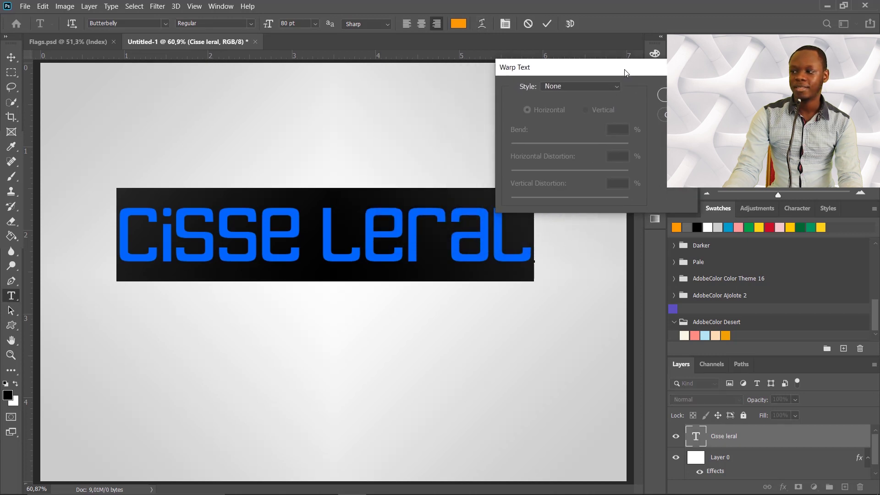
{"action": "left_click", "coordinate": [608, 86]}
{"action": "left_click", "coordinate": [562, 120]}
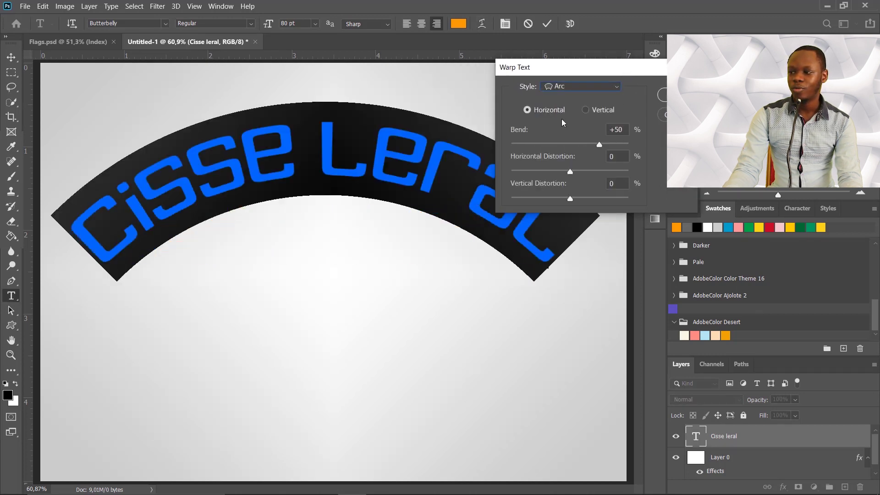
{"action": "left_click", "coordinate": [590, 112]}
{"action": "left_click", "coordinate": [563, 111]}
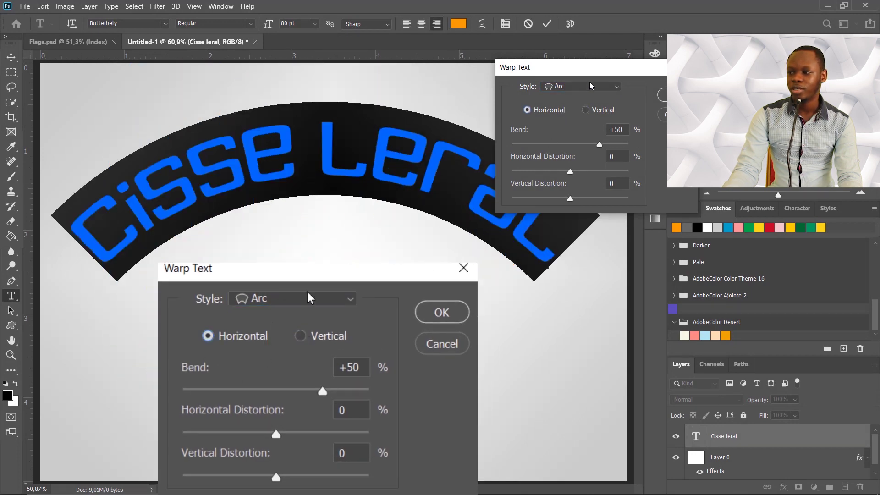
{"action": "left_click", "coordinate": [586, 86]}
{"action": "left_click", "coordinate": [580, 127]}
{"action": "left_click", "coordinate": [583, 91]}
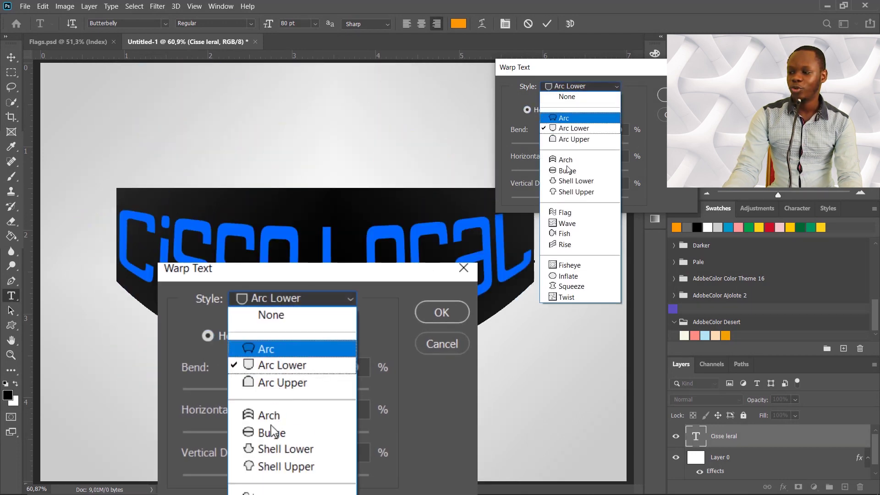
{"action": "left_click", "coordinate": [583, 190]}
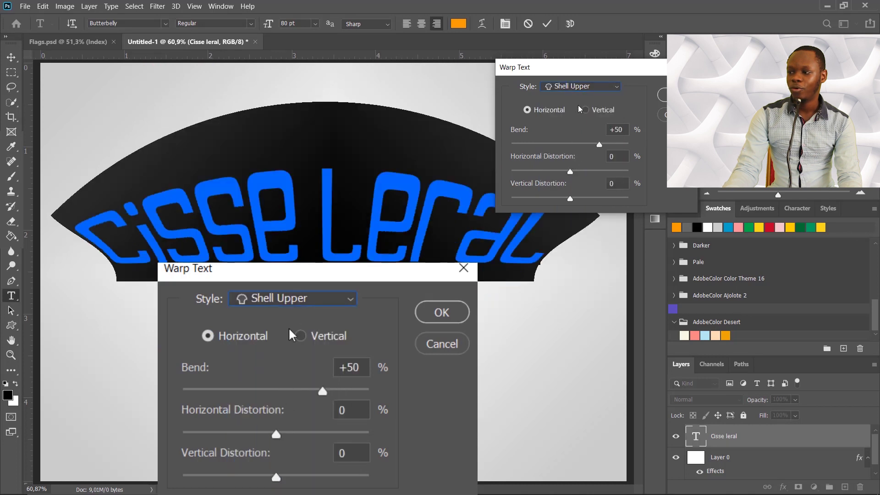
{"action": "left_click", "coordinate": [583, 92]}
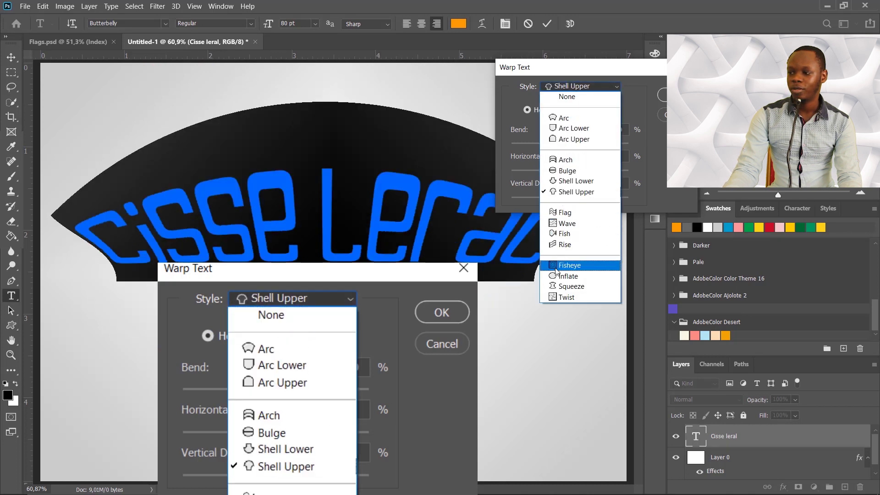
{"action": "left_click", "coordinate": [579, 265]}
{"action": "left_click", "coordinate": [607, 87]}
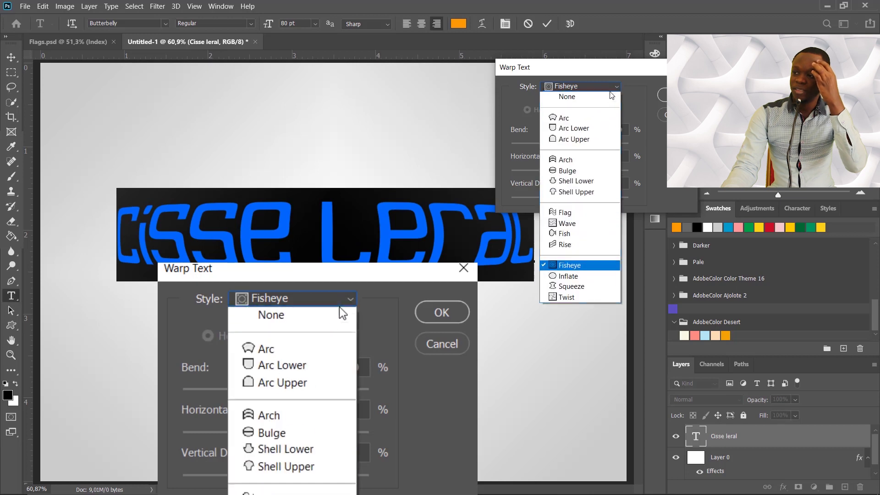
Apply an Arc warp with Bend +46, Horizontal -13, Vertical +23 and commit.
{"action": "left_click", "coordinate": [599, 86]}
{"action": "left_click", "coordinate": [592, 118]}
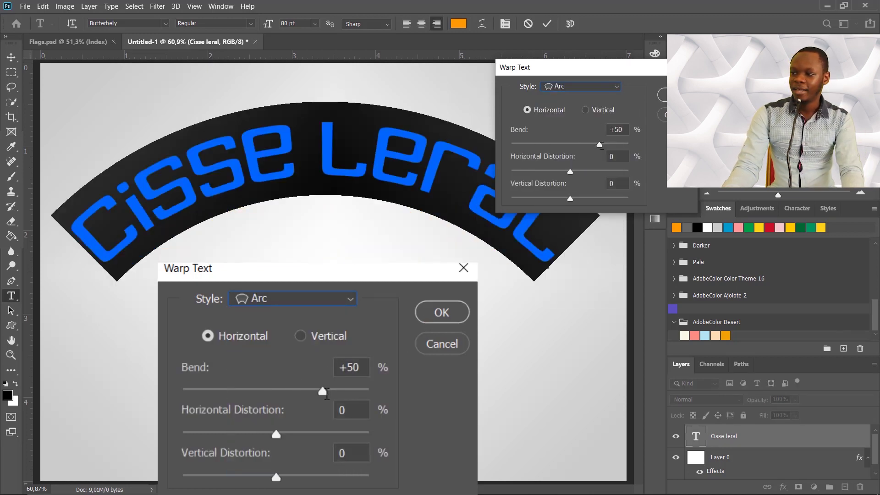
{"action": "mouse_move", "coordinate": [600, 143]}
{"action": "left_mouse_down"}
{"action": "mouse_move", "coordinate": [575, 143]}
{"action": "mouse_move", "coordinate": [597, 144]}
{"action": "left_mouse_up"}
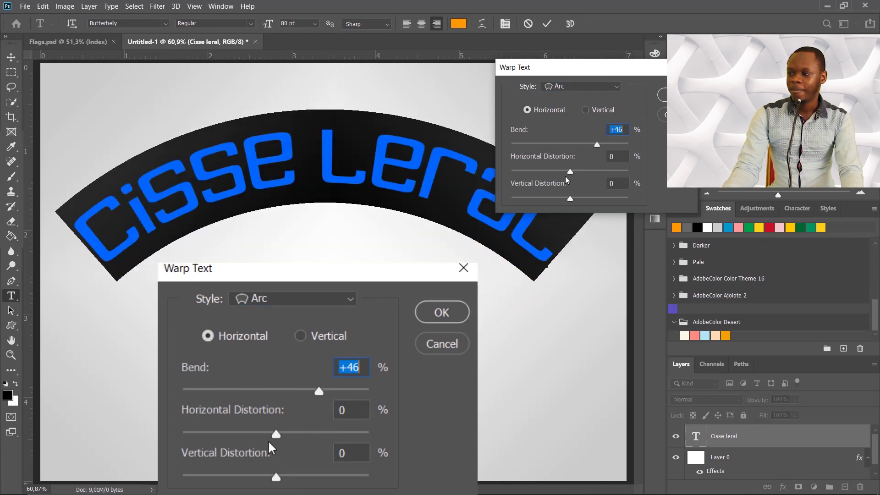
{"action": "left_click_drag", "start_coordinate": [570, 171], "coordinate": [596, 173]}
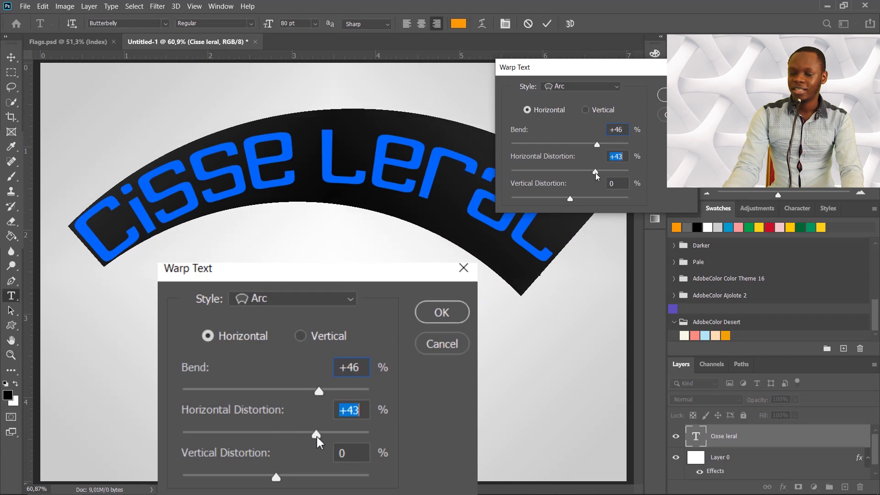
{"action": "mouse_move", "coordinate": [596, 173]}
{"action": "left_mouse_down"}
{"action": "mouse_move", "coordinate": [563, 172]}
{"action": "mouse_move", "coordinate": [583, 199]}
{"action": "left_mouse_up"}
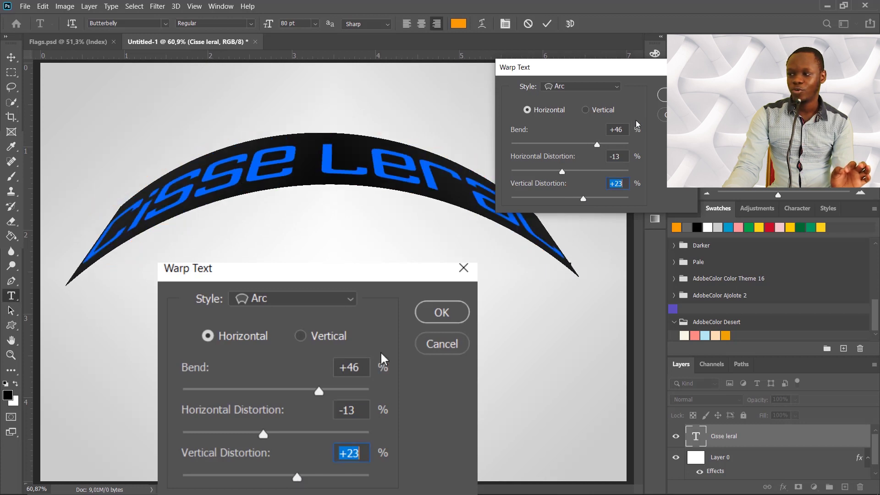
{"action": "left_click", "coordinate": [657, 94]}
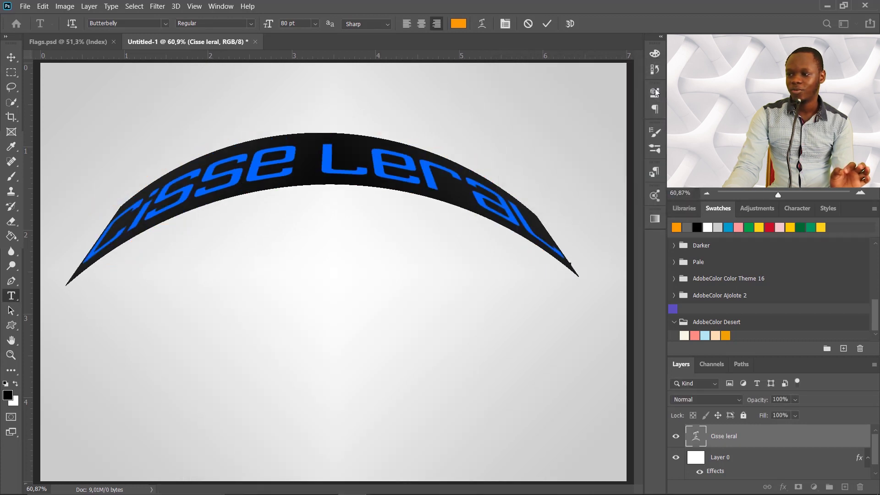
{"action": "left_click", "coordinate": [551, 26]}
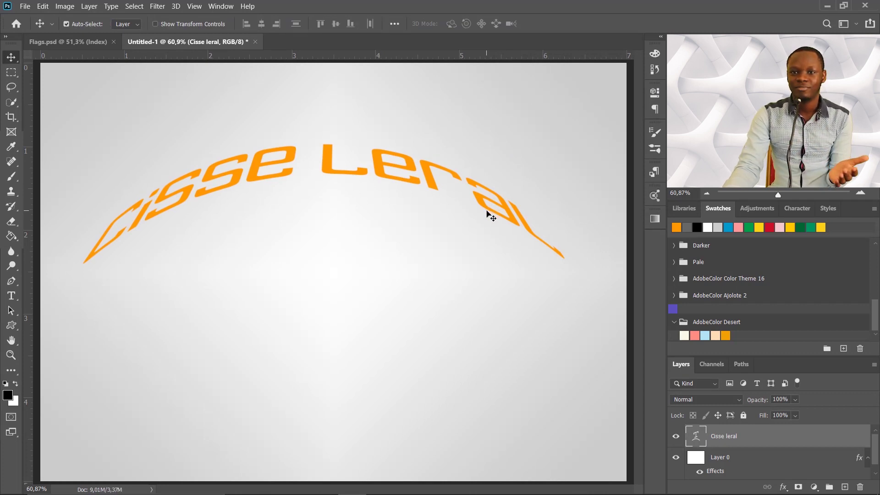
Draw a paragraph text box below the headline and shrink its font size.
{"action": "key", "text": "t"}
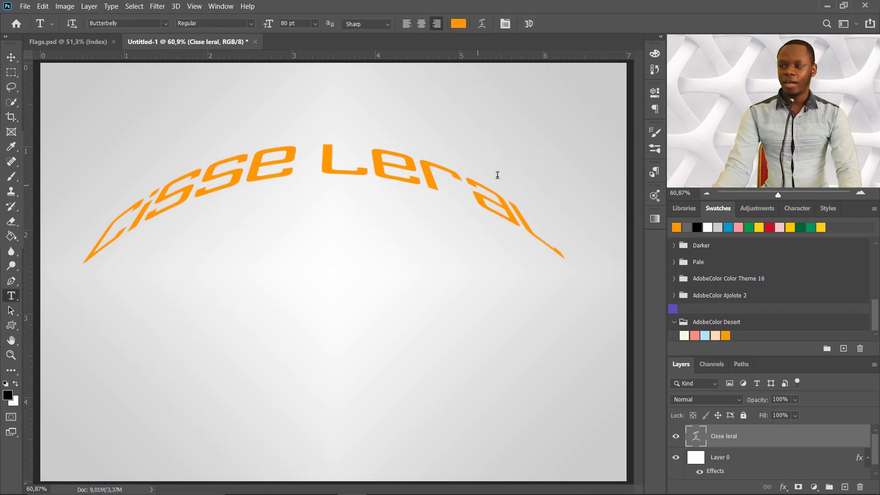
{"action": "right_click", "coordinate": [8, 298]}
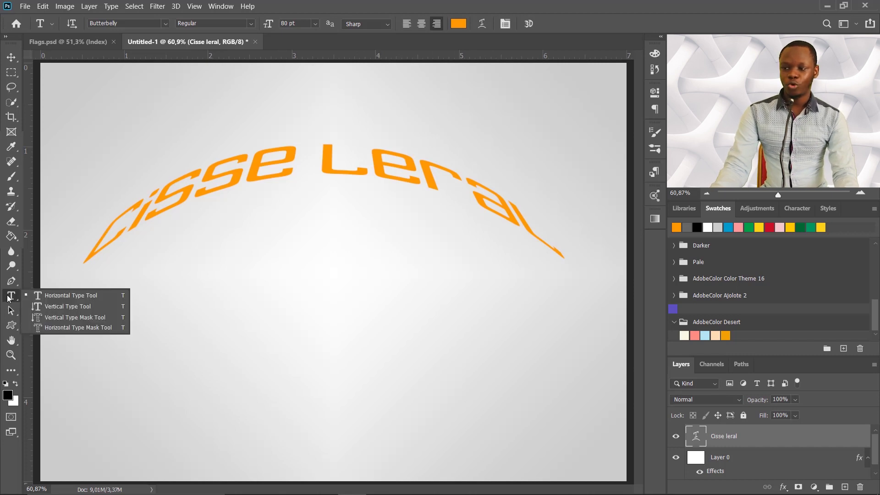
{"action": "left_click", "coordinate": [68, 296]}
{"action": "left_click", "coordinate": [260, 278]}
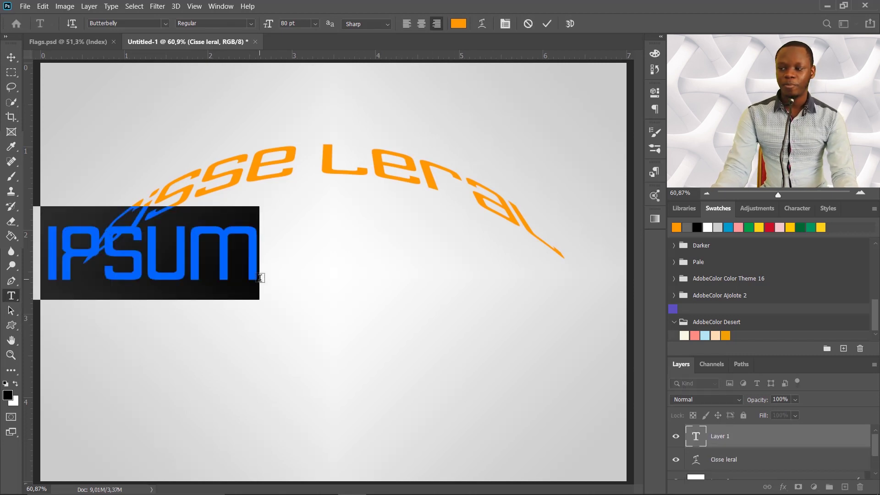
{"action": "left_click", "coordinate": [528, 22]}
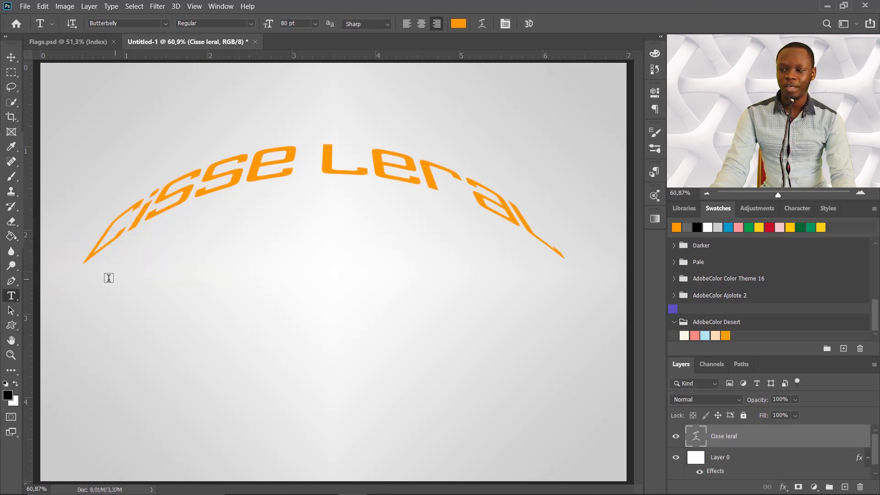
{"action": "left_click_drag", "start_coordinate": [93, 283], "coordinate": [362, 435]}
{"action": "key", "text": "Escape"}
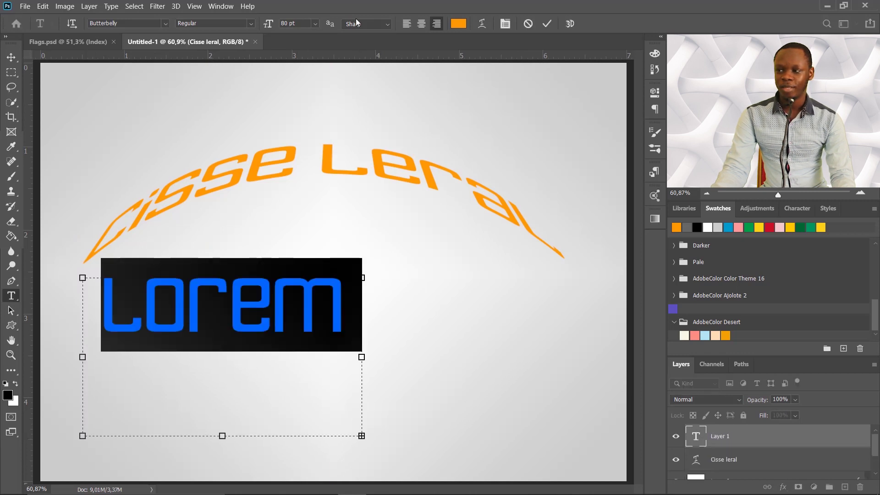
{"action": "mouse_move", "coordinate": [264, 26]}
{"action": "left_mouse_down"}
{"action": "mouse_move", "coordinate": [217, 25]}
{"action": "mouse_move", "coordinate": [220, 81]}
{"action": "left_mouse_up"}
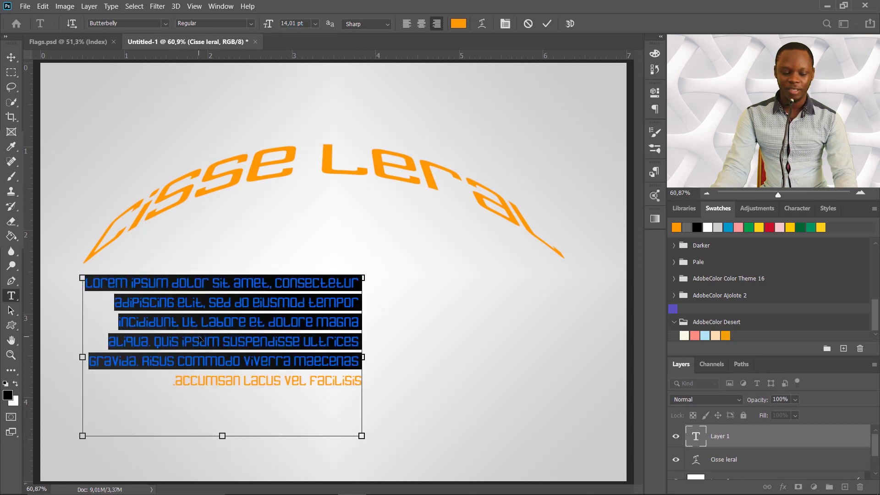
Paste the 'Spreading the Message of Islam' paragraph, centre-align it and commit.
{"action": "key", "text": "ctrl+v"}
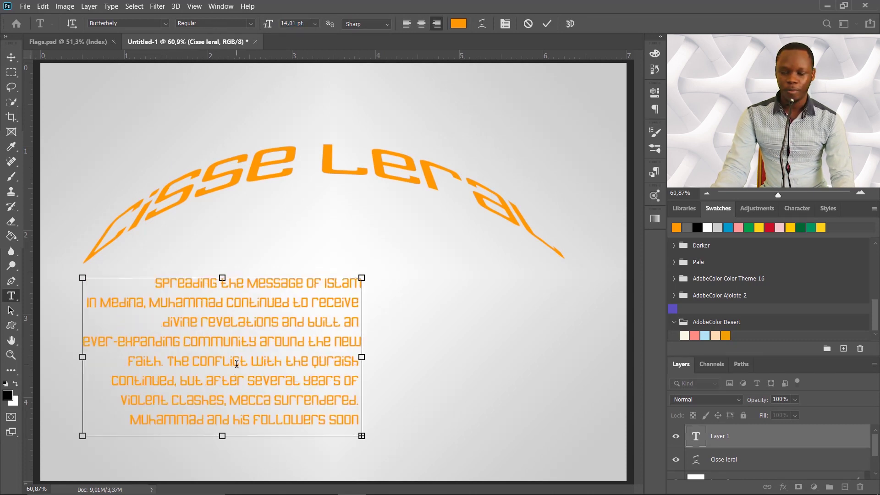
{"action": "key", "text": "ctrl+shift+Up"}
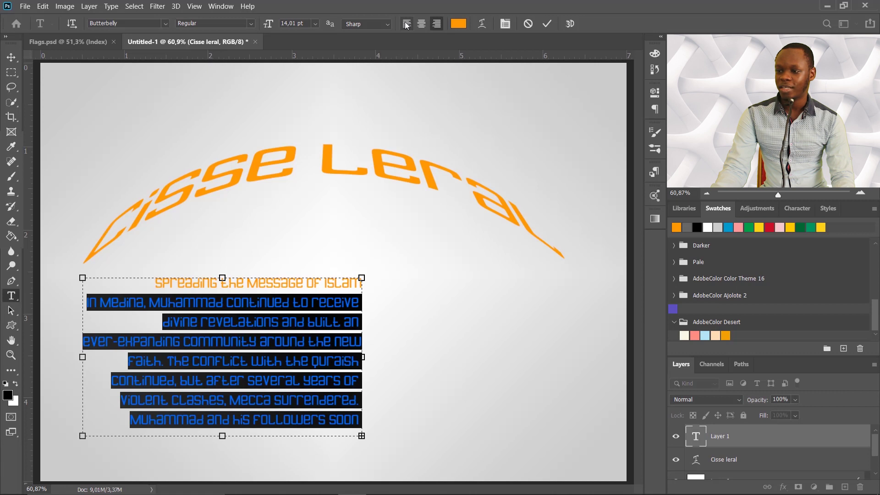
{"action": "left_click", "coordinate": [406, 24]}
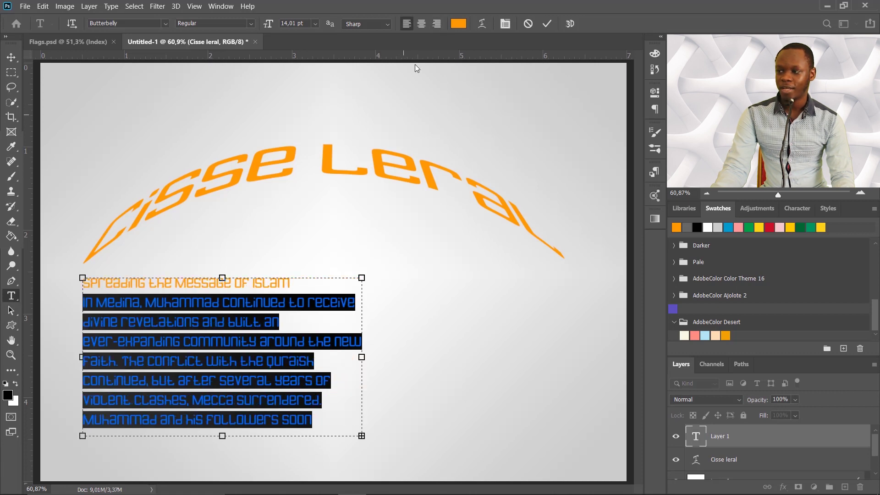
{"action": "left_click", "coordinate": [425, 26]}
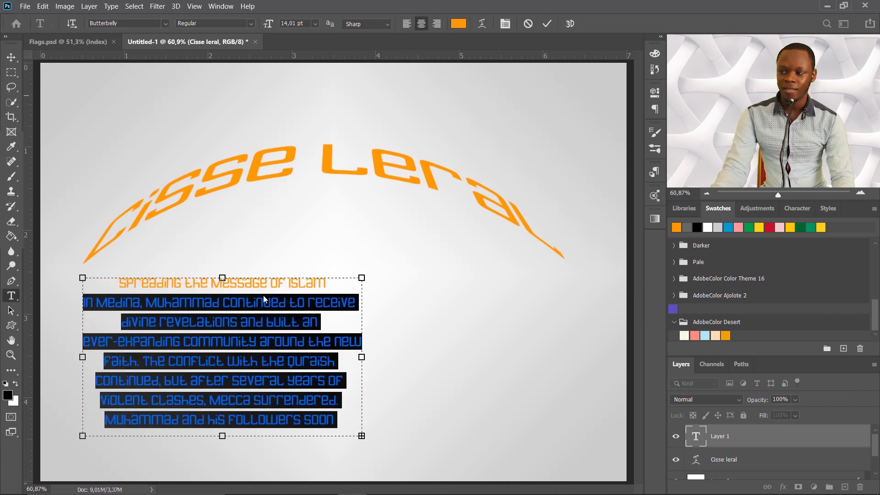
{"action": "left_click", "coordinate": [314, 349]}
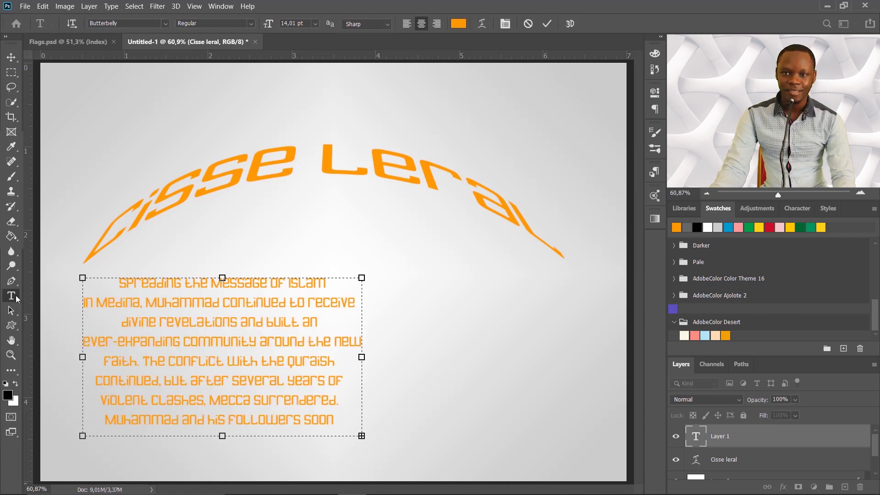
{"action": "right_click", "coordinate": [16, 298]}
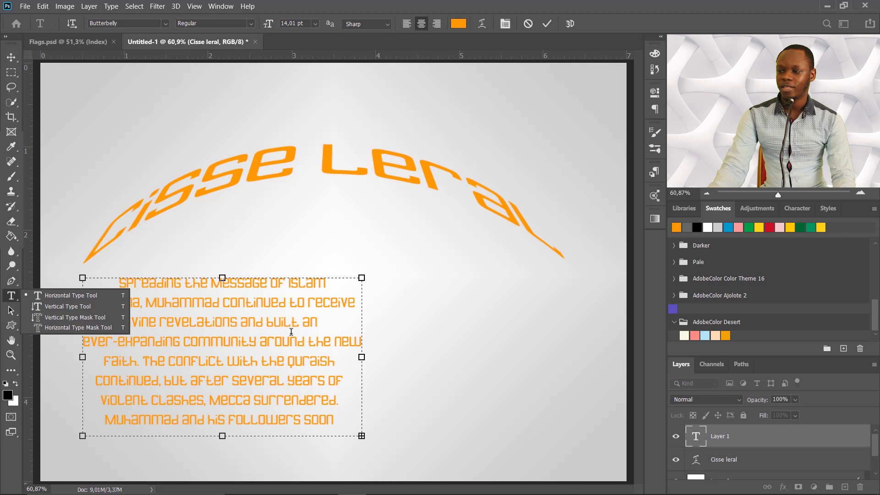
{"action": "left_click", "coordinate": [233, 325]}
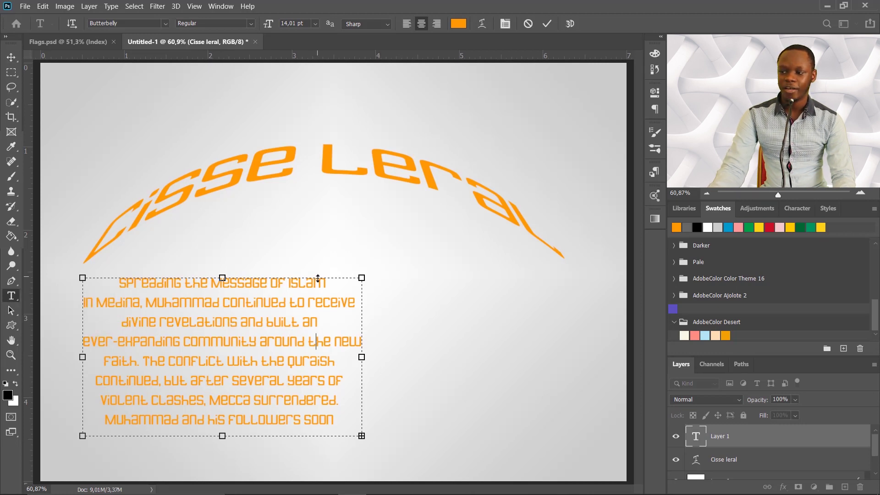
{"action": "left_click", "coordinate": [548, 25]}
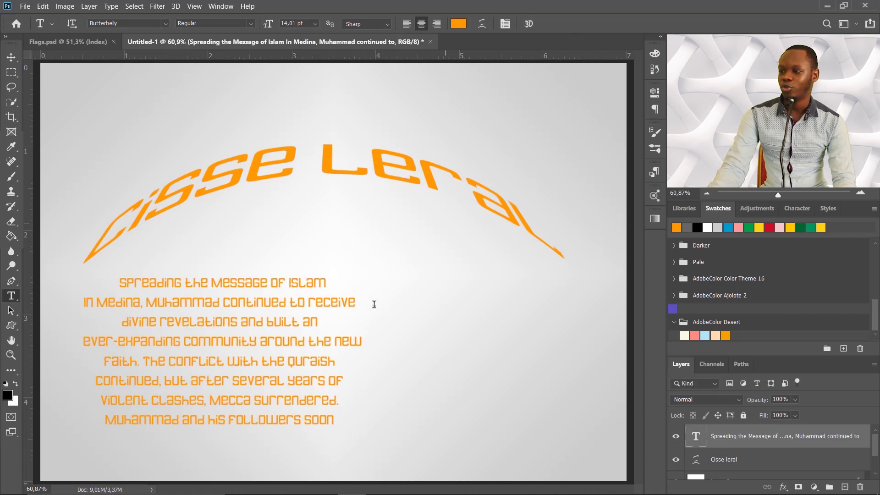
Select the paragraph text and dock the Character panel beside Properties.
{"action": "left_click", "coordinate": [302, 342]}
{"action": "double_click", "coordinate": [302, 342]}
{"action": "triple_click", "coordinate": [307, 336]}
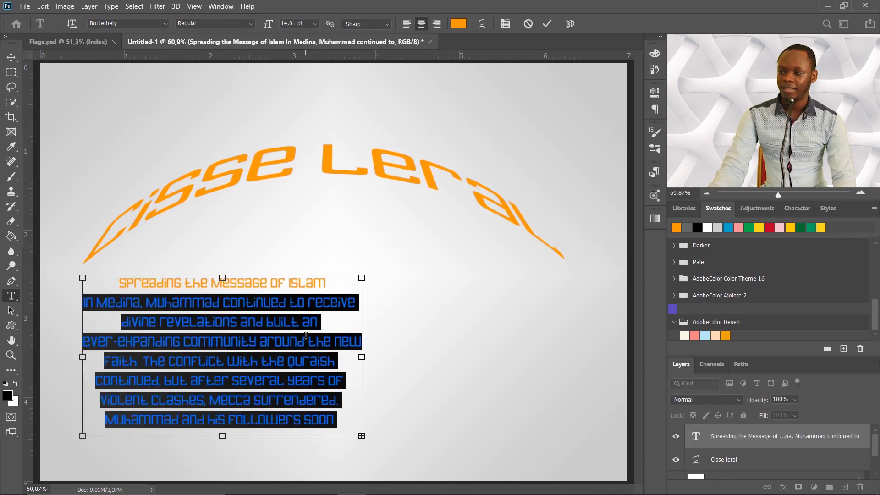
{"action": "left_click", "coordinate": [661, 98]}
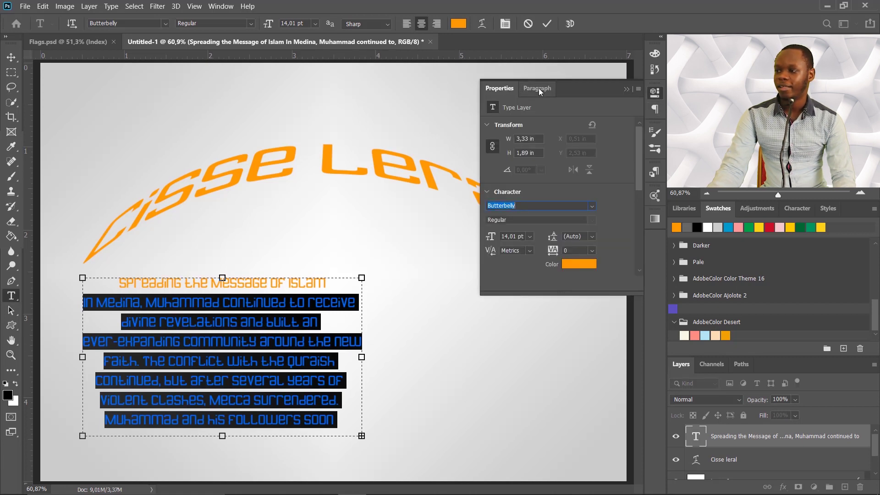
{"action": "left_click", "coordinate": [233, 12]}
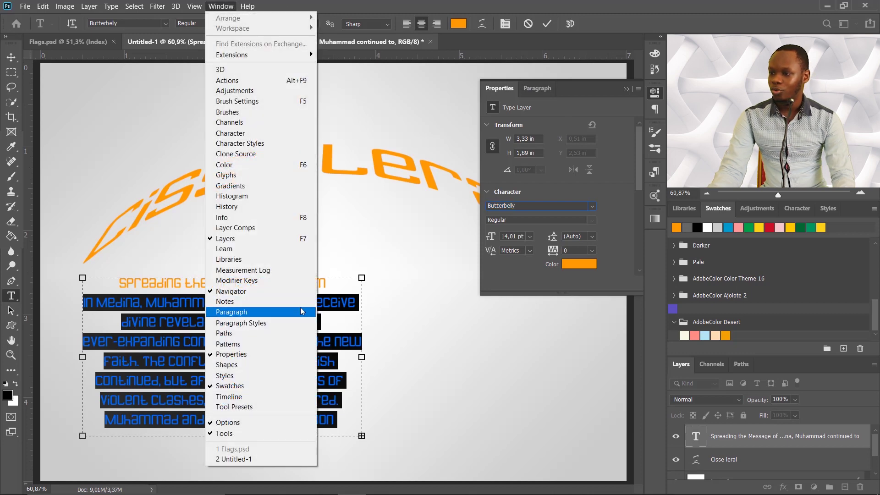
{"action": "left_click", "coordinate": [273, 131]}
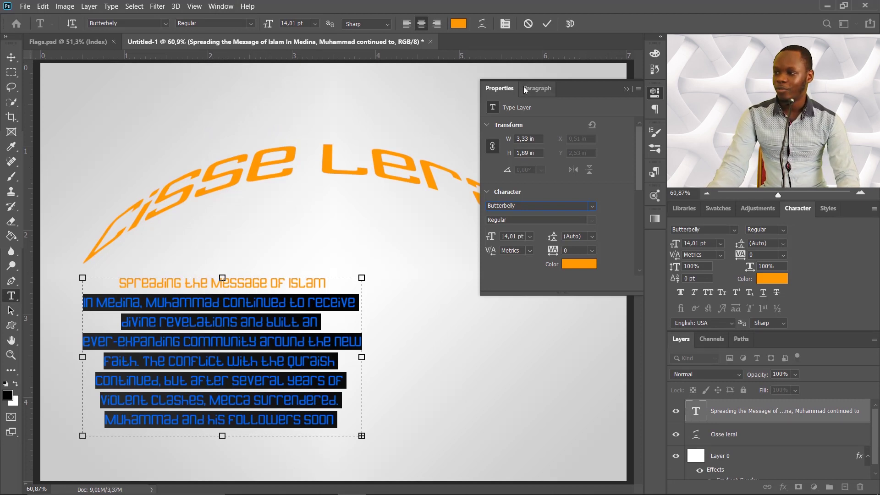
{"action": "left_click_drag", "start_coordinate": [801, 211], "coordinate": [568, 94]}
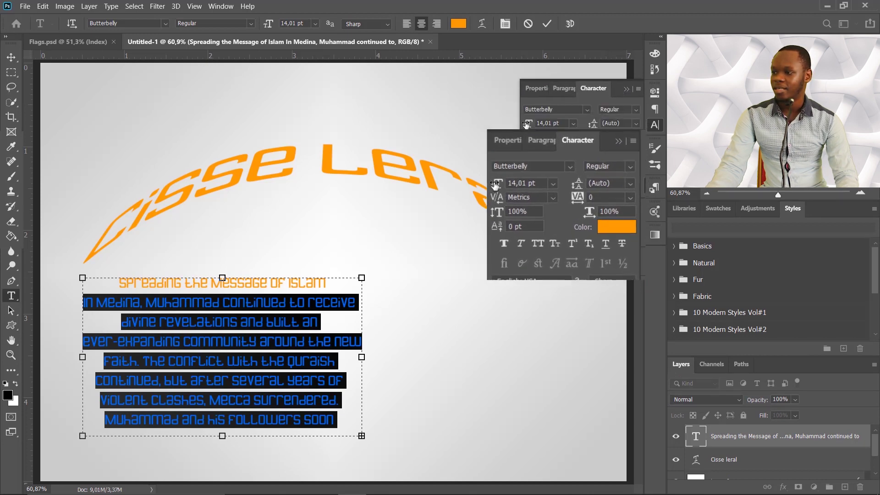
Set the paragraph to 18,01 pt size and 145% vertical scale.
{"action": "left_click_drag", "start_coordinate": [528, 123], "coordinate": [528, 134]}
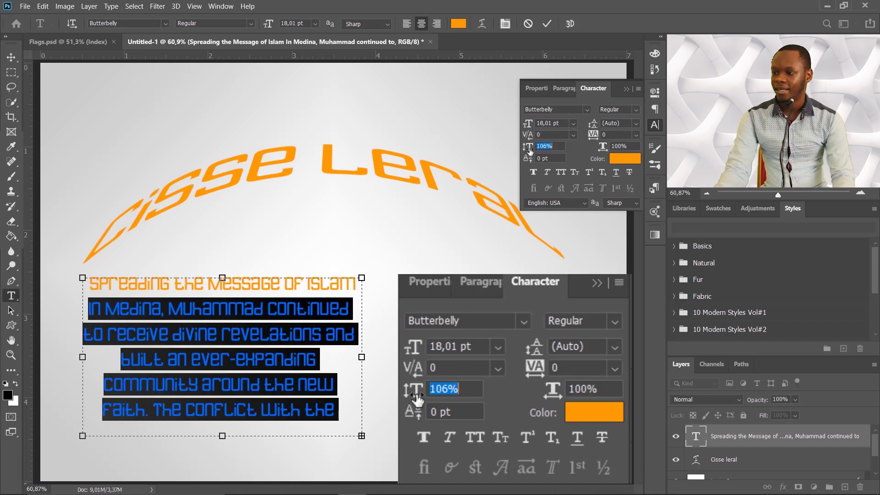
{"action": "left_click_drag", "start_coordinate": [527, 150], "coordinate": [569, 146]}
{"action": "key", "text": "Return"}
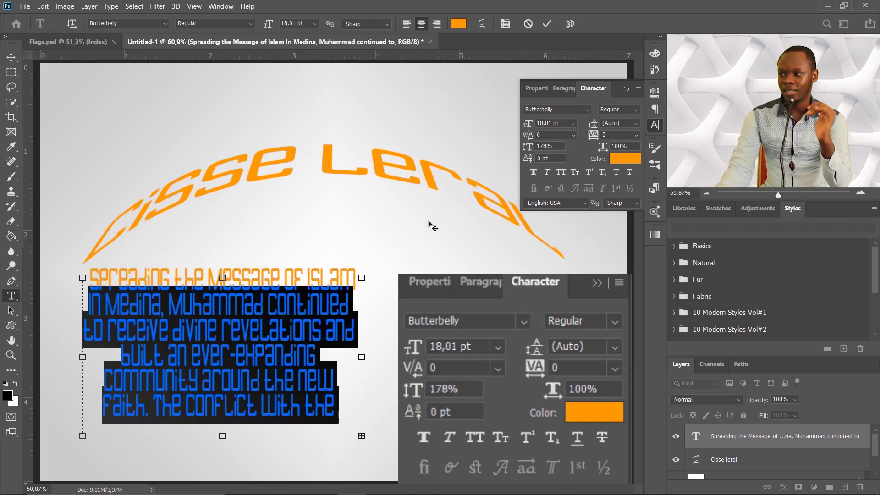
{"action": "mouse_move", "coordinate": [522, 148]}
{"action": "left_mouse_down"}
{"action": "mouse_move", "coordinate": [503, 149]}
{"action": "mouse_move", "coordinate": [530, 160]}
{"action": "mouse_move", "coordinate": [522, 160]}
{"action": "left_mouse_up"}
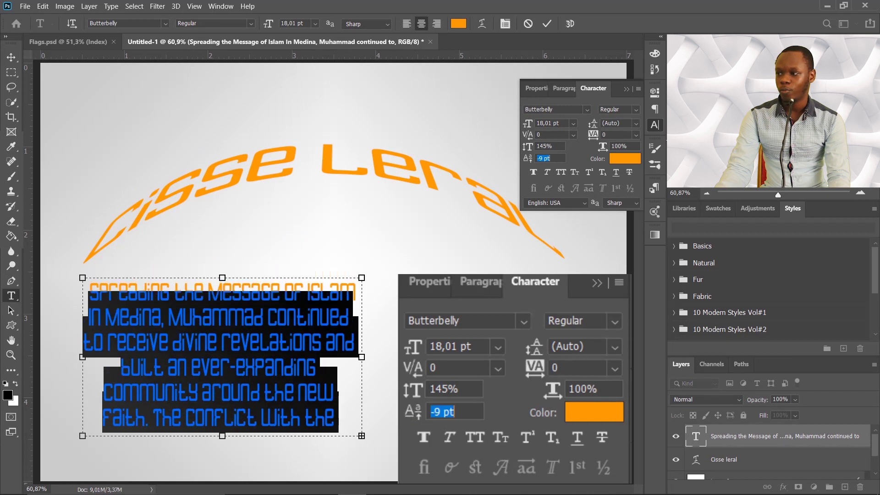
Set the paragraph leading to 19,84 pt and scrub tracking wider before settling near normal.
{"action": "left_click_drag", "start_coordinate": [535, 349], "coordinate": [553, 353]}
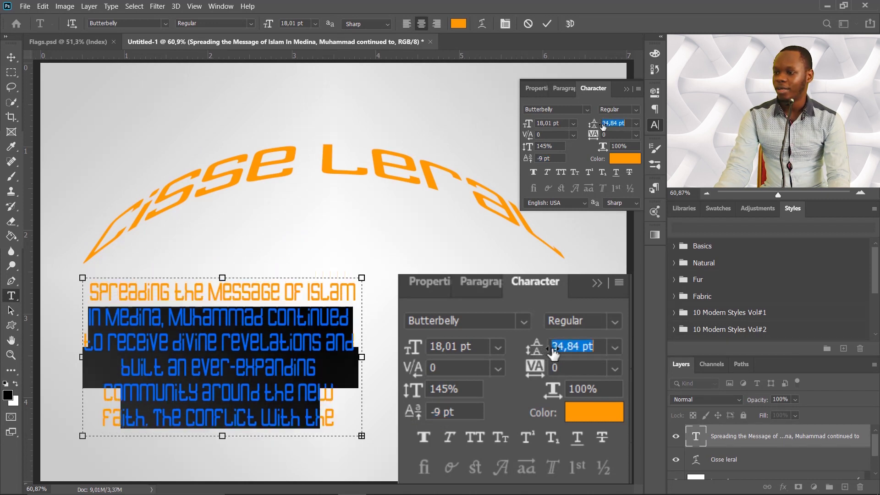
{"action": "left_click_drag", "start_coordinate": [603, 126], "coordinate": [593, 124]}
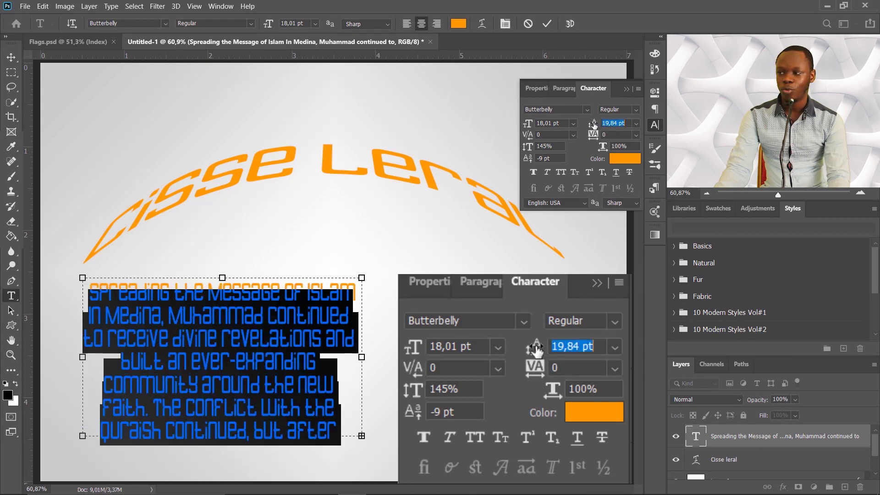
{"action": "left_click_drag", "start_coordinate": [593, 135], "coordinate": [599, 135]}
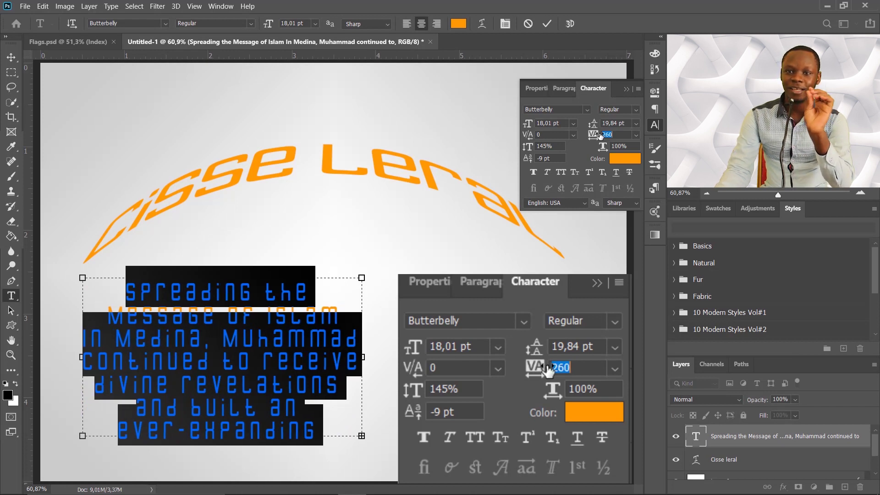
{"action": "mouse_move", "coordinate": [599, 135]}
{"action": "left_mouse_down"}
{"action": "mouse_move", "coordinate": [626, 131]}
{"action": "mouse_move", "coordinate": [584, 125]}
{"action": "left_mouse_up"}
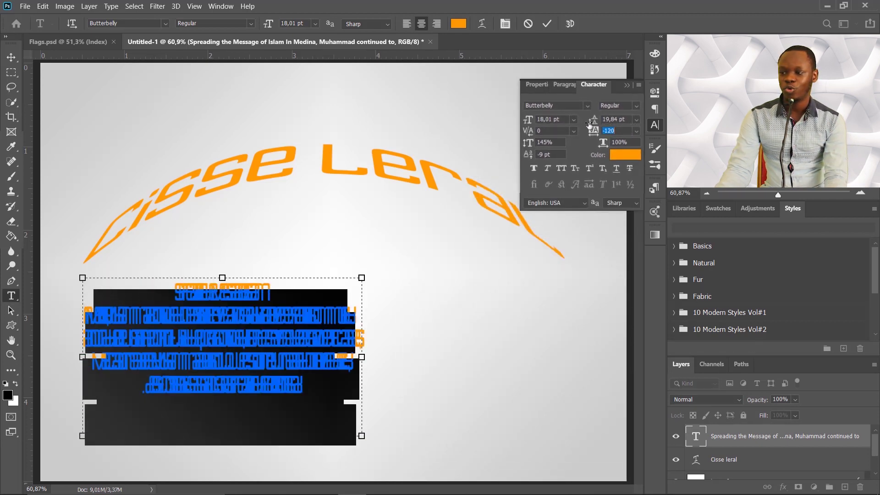
{"action": "left_click_drag", "start_coordinate": [596, 124], "coordinate": [608, 129]}
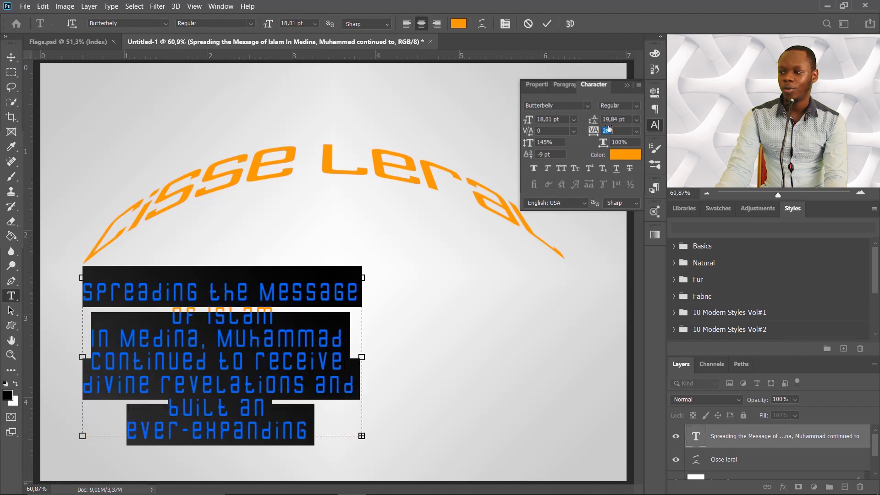
Change the paragraph text colour to blue 3399cc.
{"action": "left_click", "coordinate": [625, 155]}
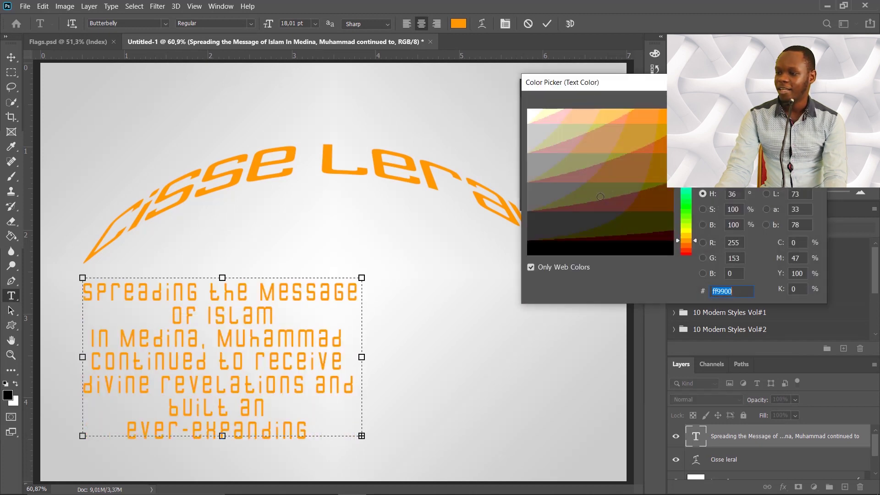
{"action": "left_click", "coordinate": [635, 148]}
{"action": "left_click_drag", "start_coordinate": [686, 133], "coordinate": [686, 180]}
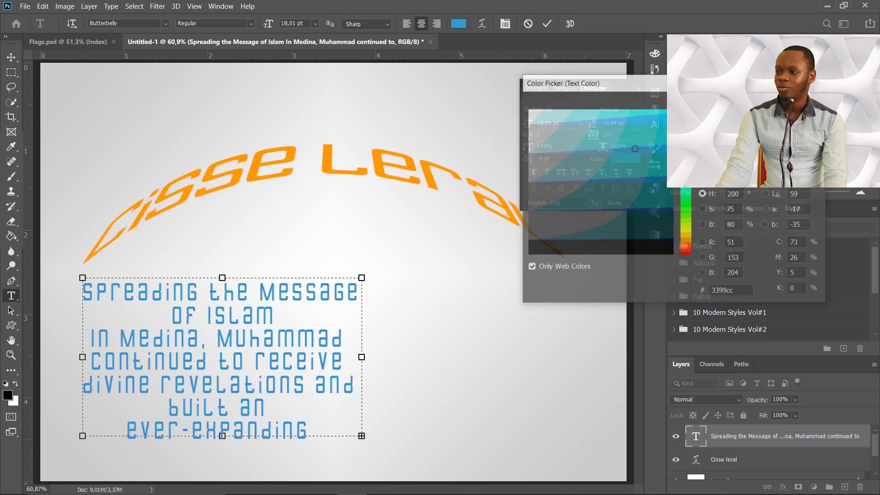
{"action": "key", "text": "Return"}
{"action": "left_click", "coordinate": [554, 92]}
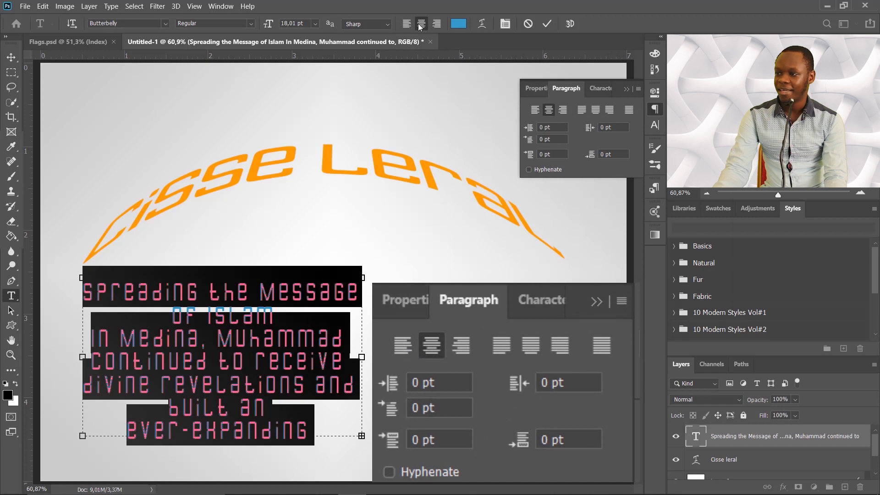
Try centred and the justify-last-centred, justify-last-right and justify-all alignments on the paragraph.
{"action": "left_click", "coordinate": [563, 111]}
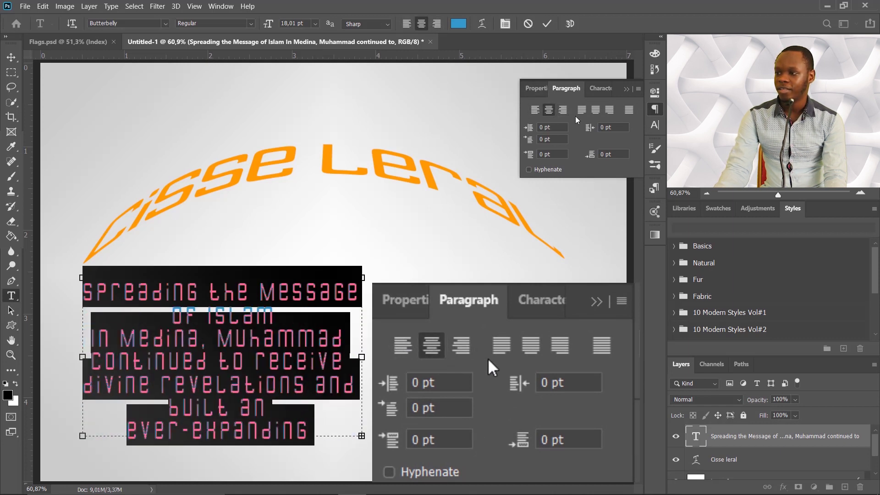
{"action": "left_click", "coordinate": [596, 111]}
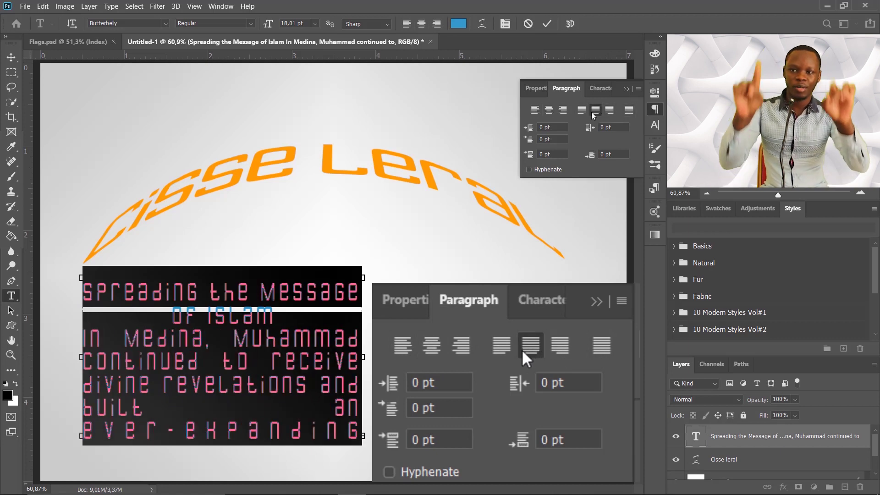
{"action": "left_click", "coordinate": [562, 344]}
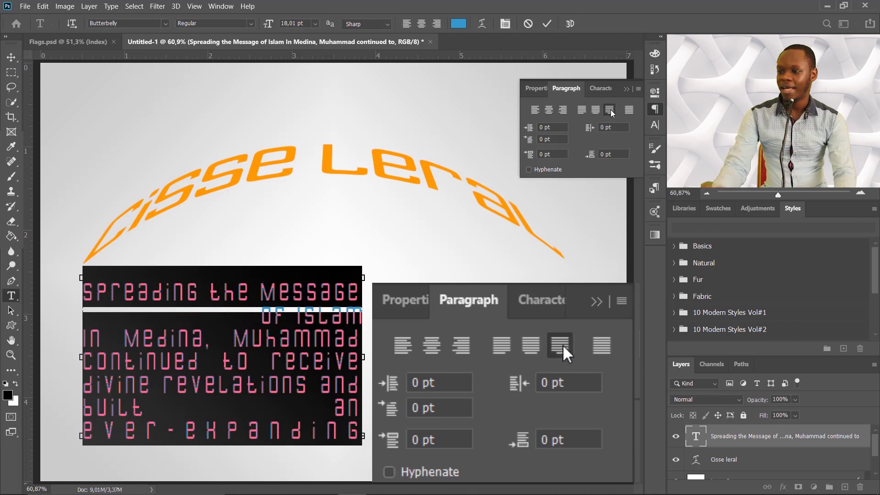
{"action": "left_click", "coordinate": [609, 348]}
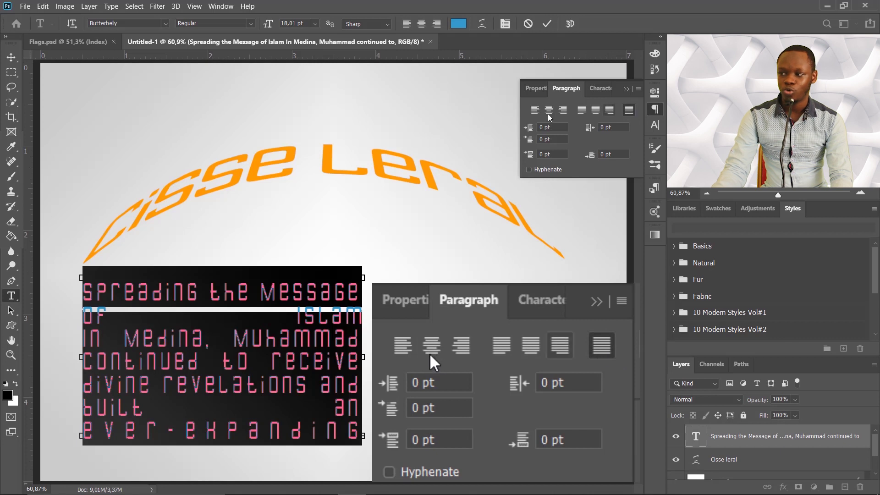
{"action": "left_click", "coordinate": [547, 114]}
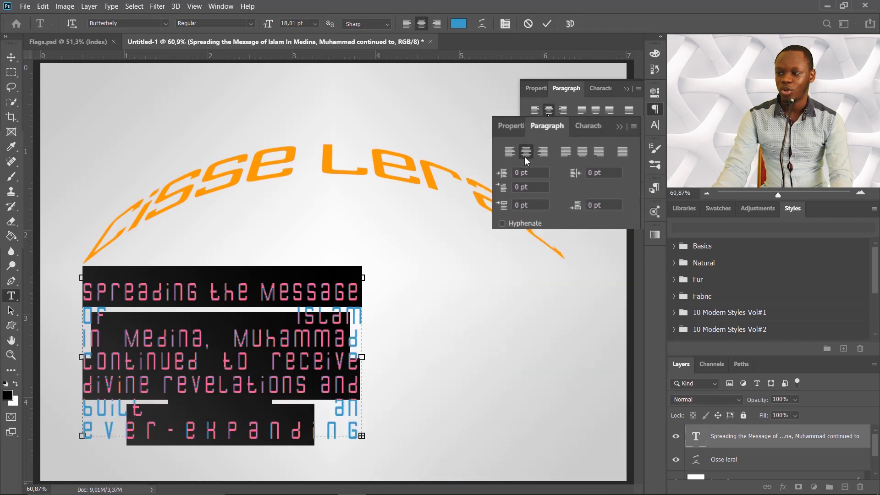
Left-align the blue paragraph and commit the text edit.
{"action": "left_click", "coordinate": [535, 110]}
{"action": "left_click", "coordinate": [629, 92]}
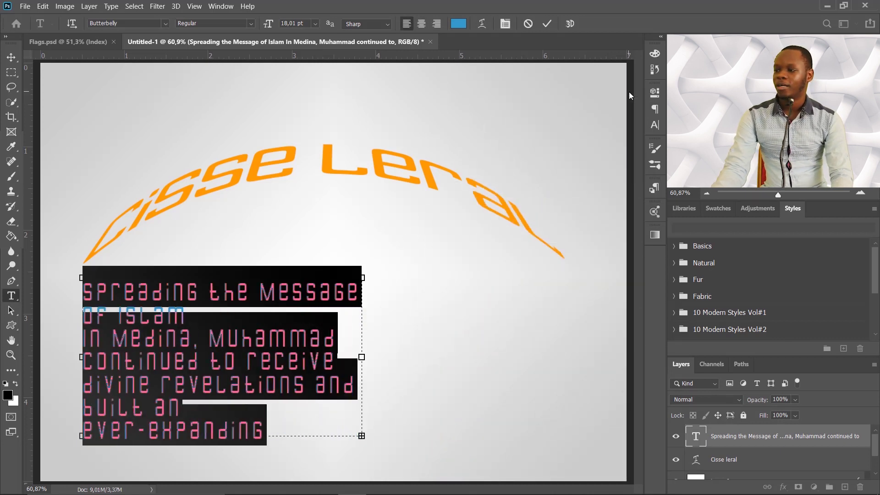
{"action": "left_click", "coordinate": [548, 23]}
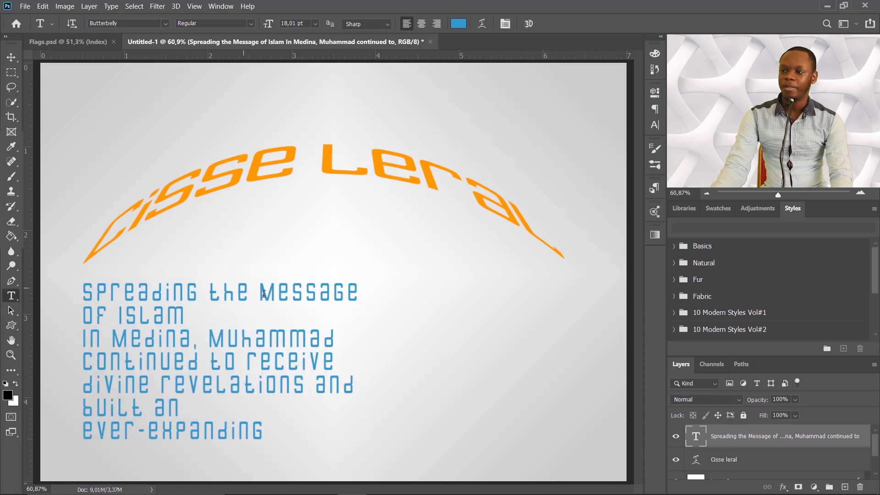
{"action": "double_click", "coordinate": [173, 301]}
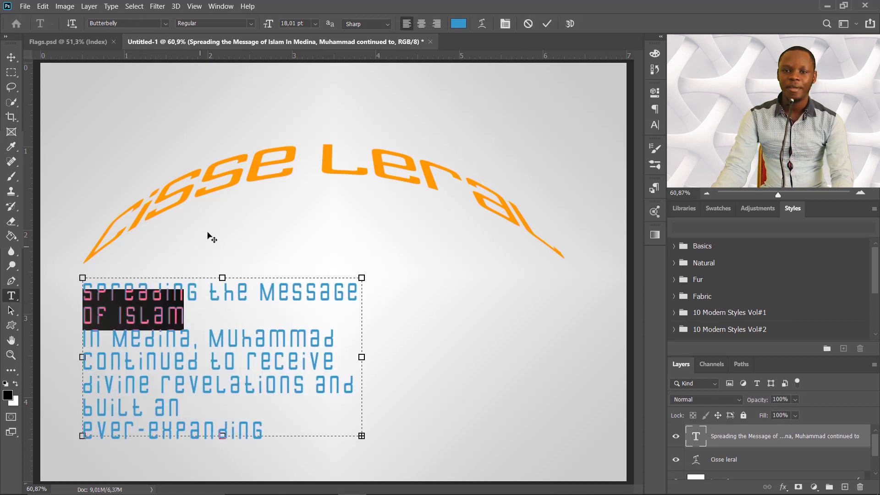
Search Google for 'font awesome' in a new Chrome tab and open the fontawesome.com site.
{"action": "left_click", "coordinate": [323, 484]}
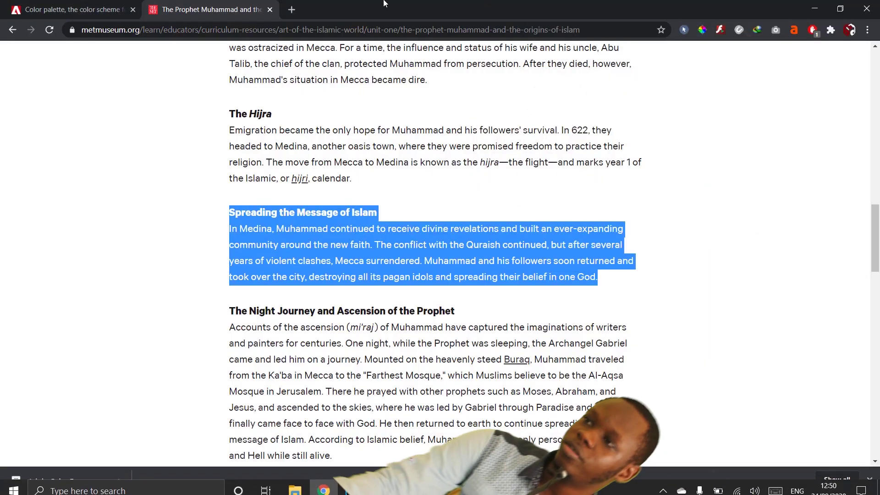
{"action": "left_click", "coordinate": [292, 10]}
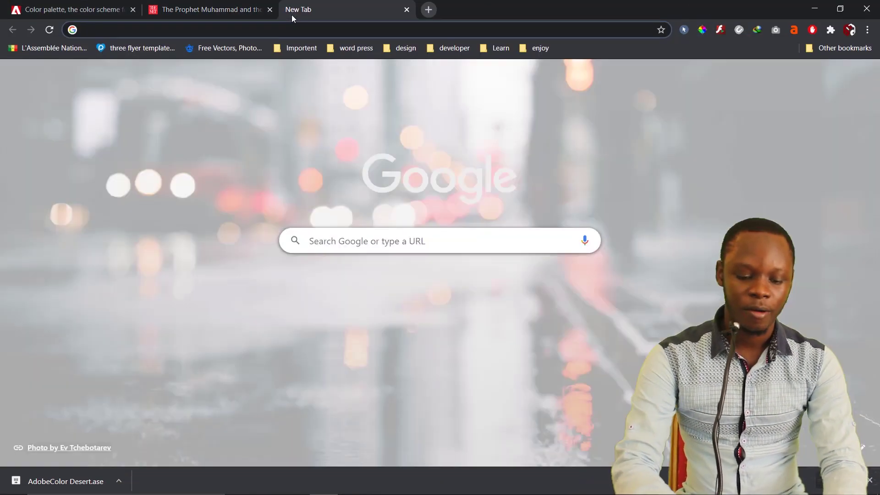
{"action": "type", "text": "font"}
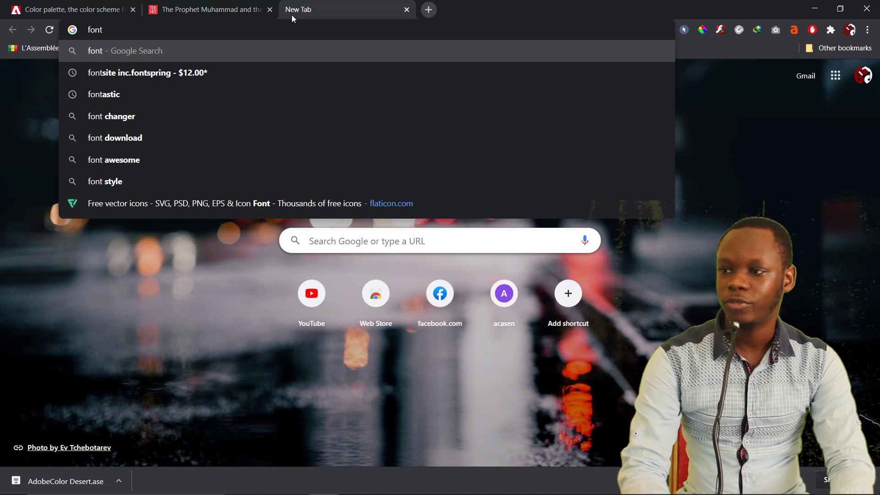
{"action": "type", "text": "aw"}
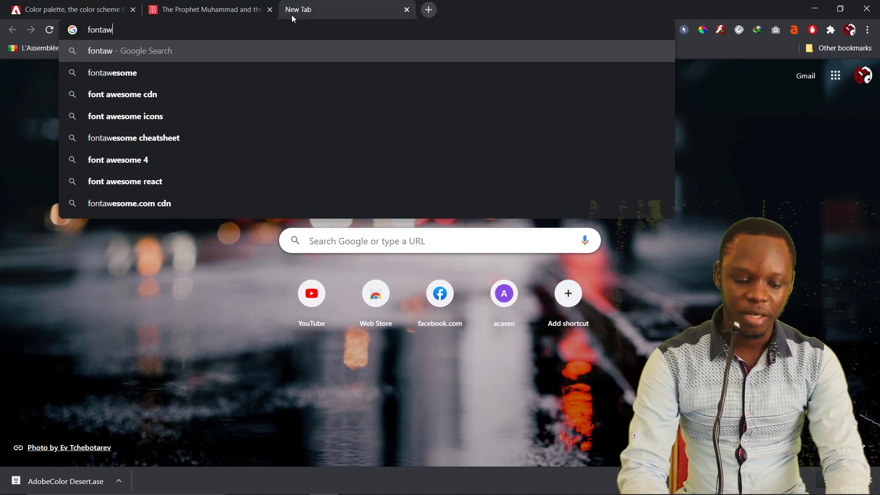
{"action": "type", "text": "s"}
{"action": "key", "text": "Down"}
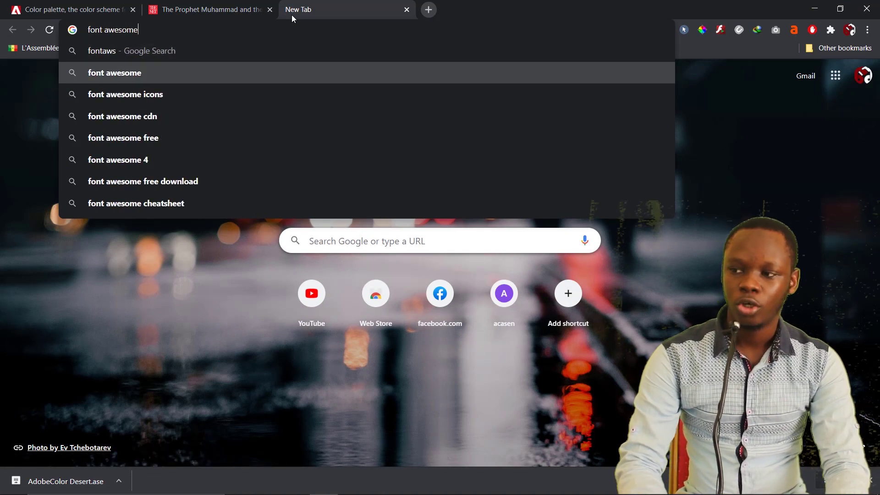
{"action": "key", "text": "Return"}
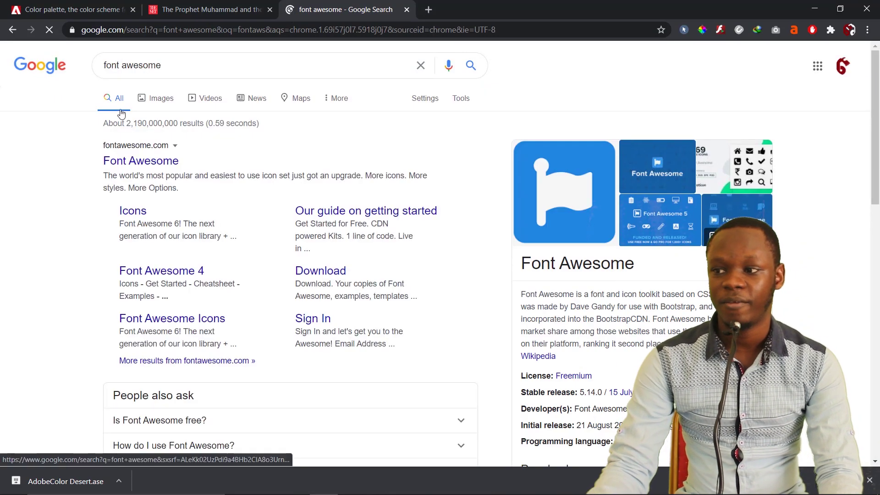
{"action": "left_click", "coordinate": [121, 168]}
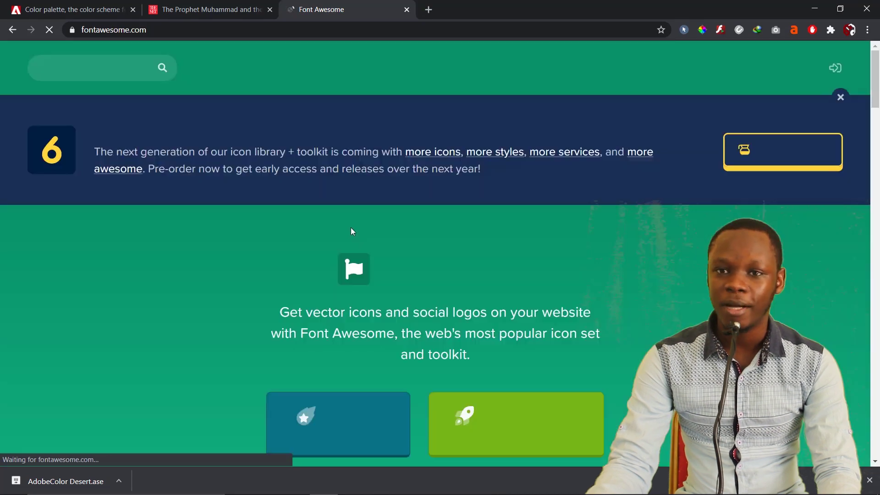
{"action": "scroll", "coordinate": [356, 260], "scroll_direction": "down", "scroll_amount": 8}
{"action": "scroll", "coordinate": [356, 259], "scroll_direction": "down", "scroll_amount": 9}
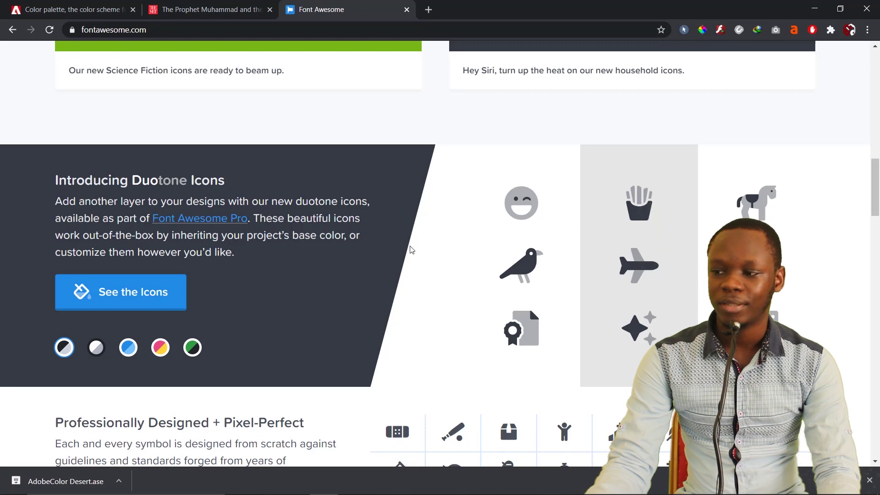
Preview and install the Karma Suture font (KARMASUT) from the 1000+ Fonts Pack Wahla Gfx folder.
{"action": "left_click", "coordinate": [294, 483]}
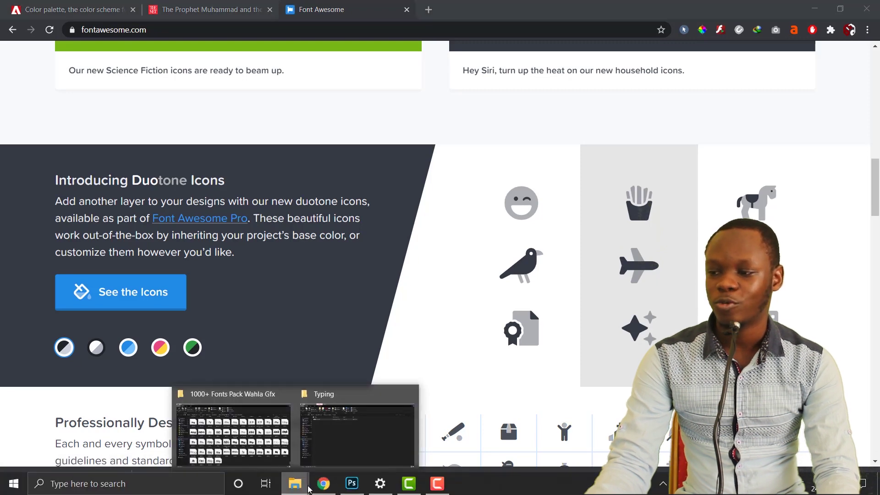
{"action": "left_click", "coordinate": [282, 436]}
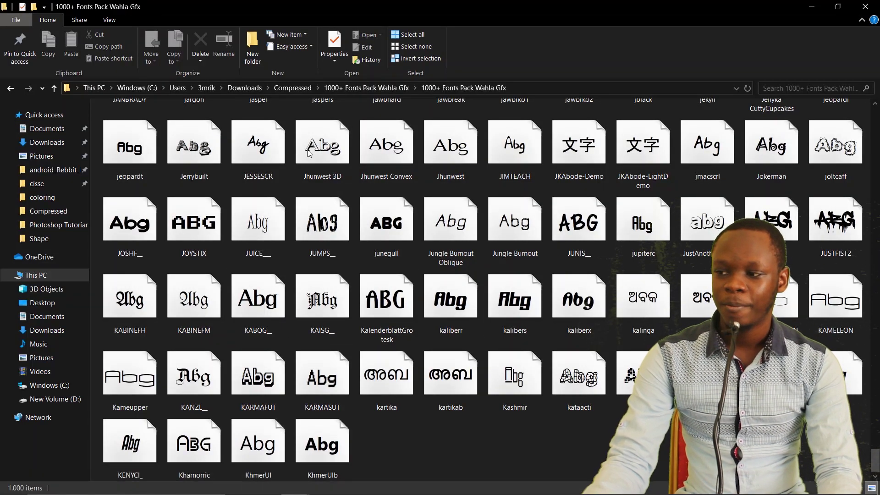
{"action": "scroll", "coordinate": [400, 238], "scroll_direction": "up", "scroll_amount": 5}
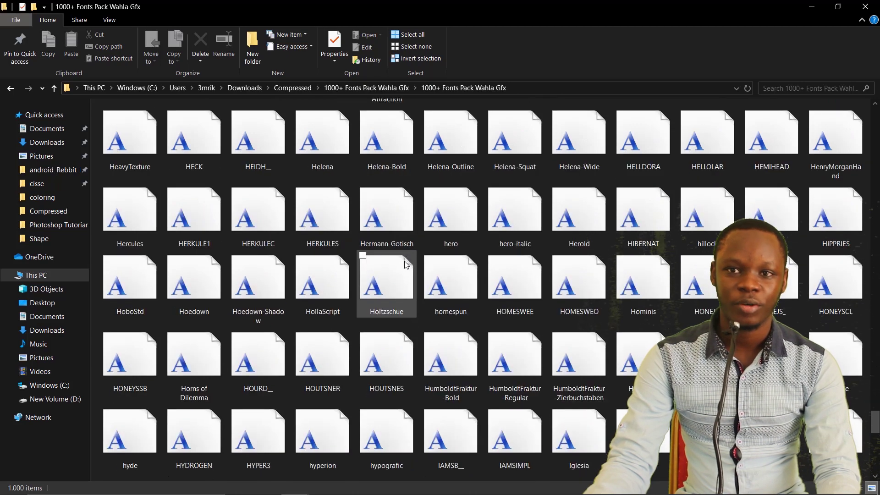
{"action": "scroll", "coordinate": [403, 268], "scroll_direction": "down", "scroll_amount": 5}
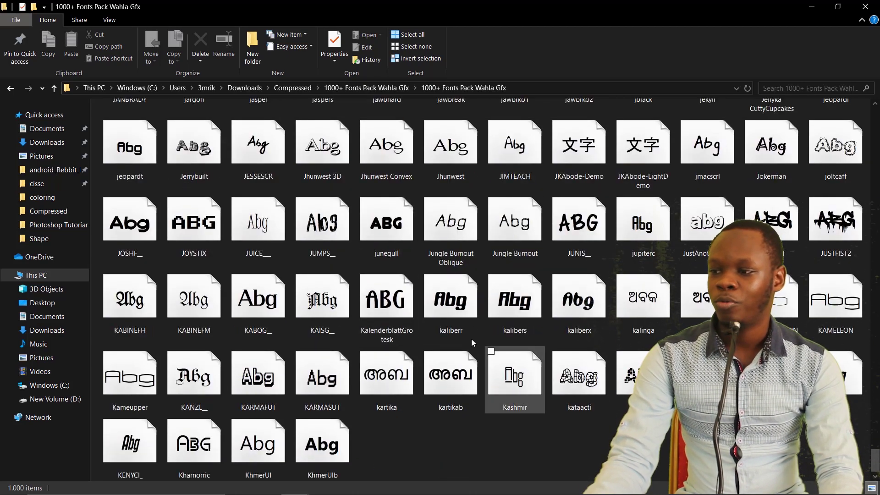
{"action": "double_click", "coordinate": [329, 385]}
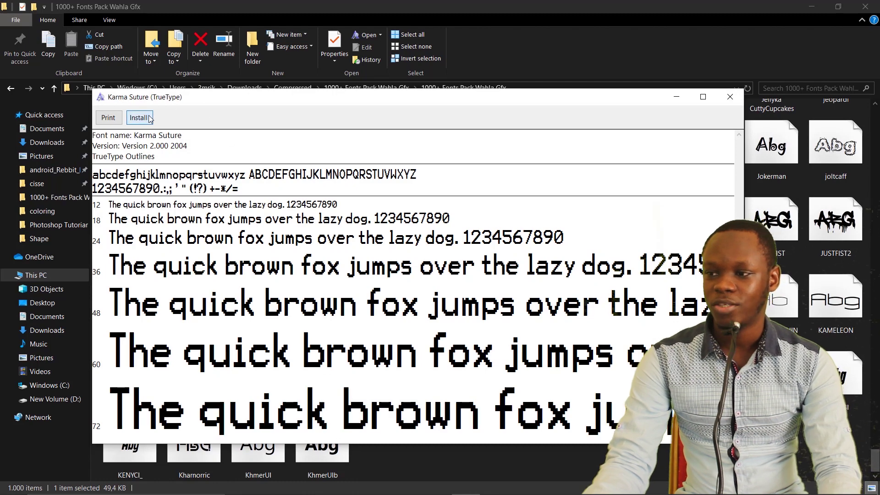
{"action": "left_click", "coordinate": [140, 118]}
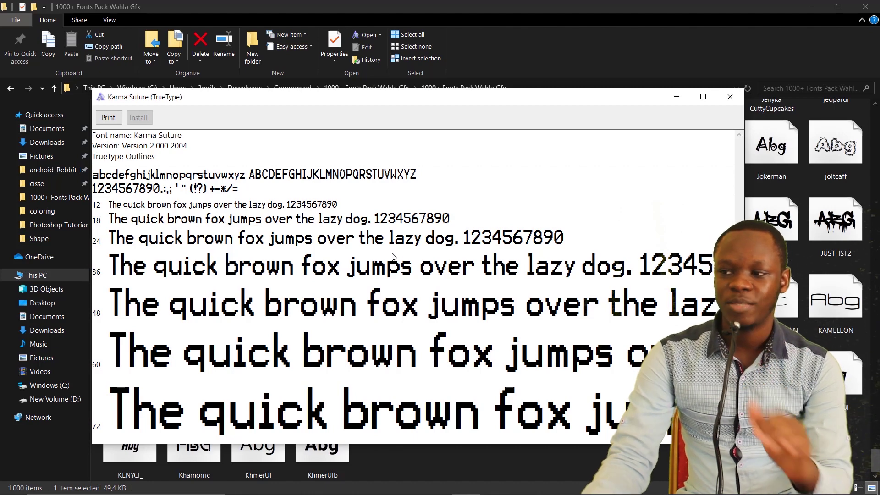
{"action": "left_click", "coordinate": [730, 101]}
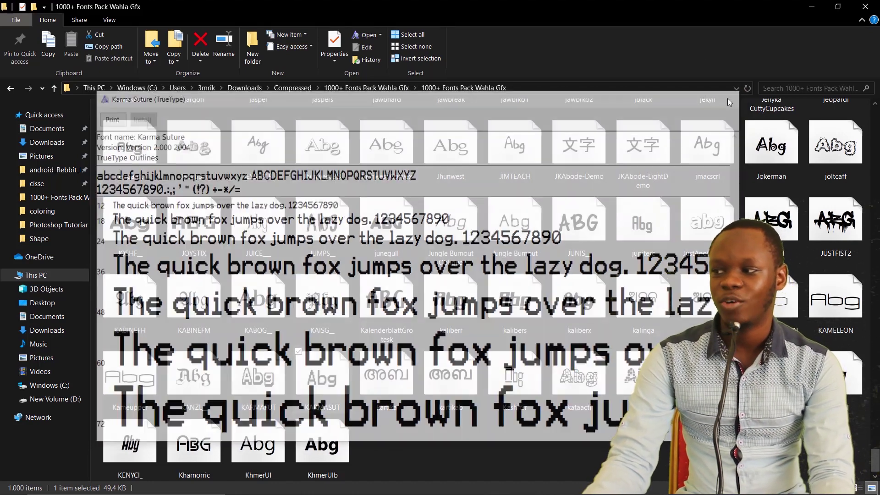
{"action": "left_click_drag", "start_coordinate": [874, 453], "coordinate": [874, 251]}
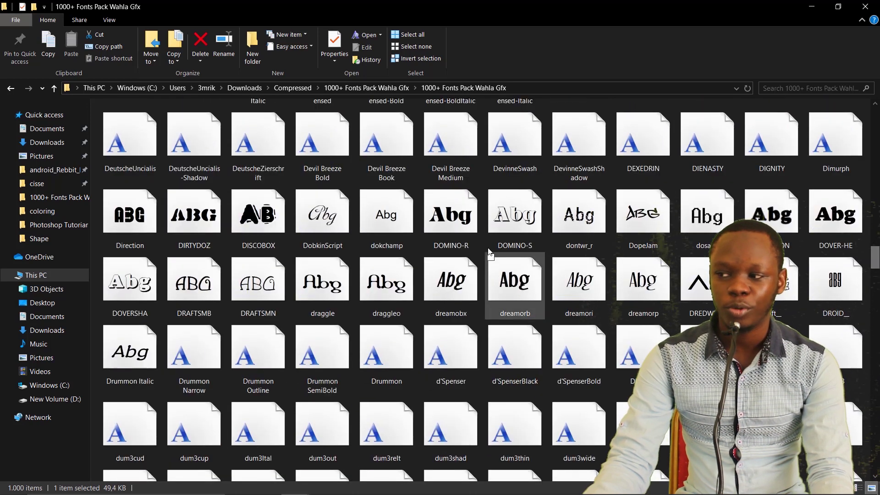
Install all 1,000 pack fonts, skipping already-installed ones for all, then return to Photoshop.
{"action": "key", "text": "ctrl+a"}
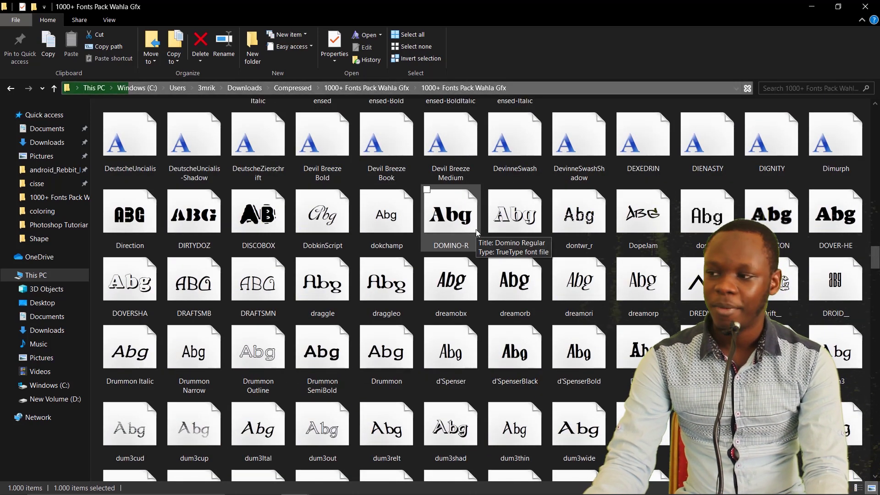
{"action": "right_click", "coordinate": [459, 232]}
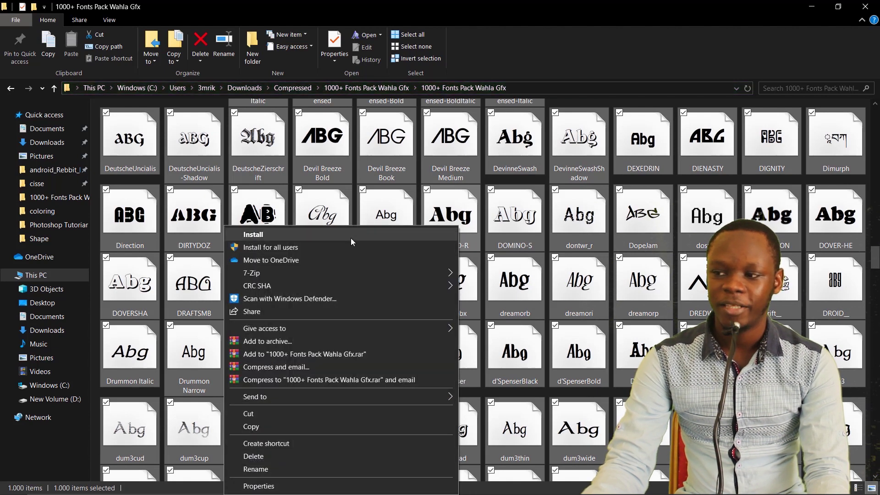
{"action": "left_click", "coordinate": [351, 237]}
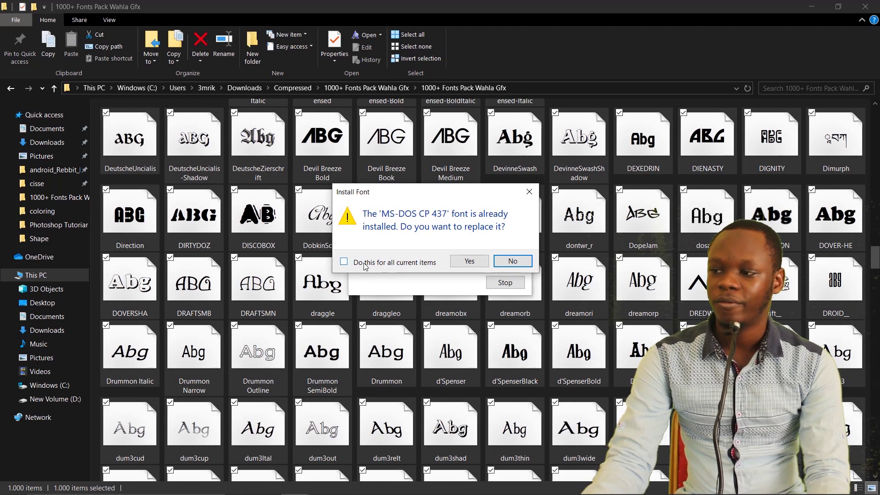
{"action": "left_click", "coordinate": [509, 267]}
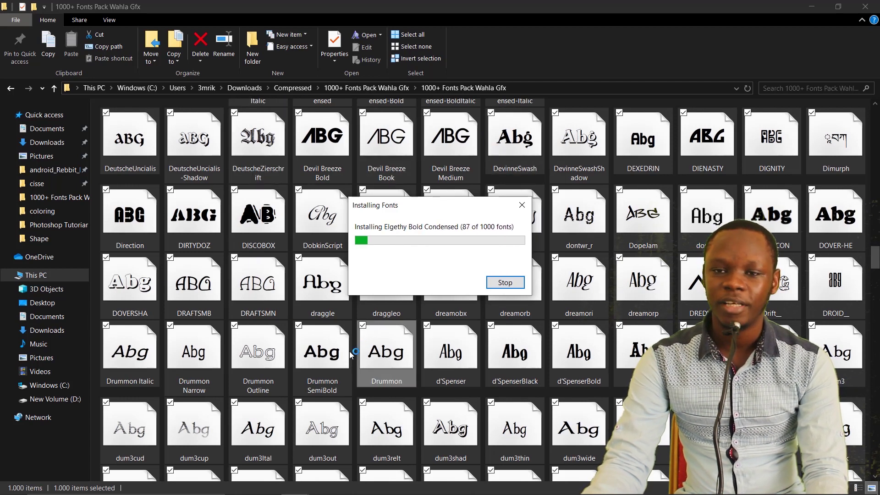
{"action": "scroll", "coordinate": [353, 458], "scroll_direction": "down", "scroll_amount": 5}
{"action": "scroll", "coordinate": [358, 477], "scroll_direction": "down", "scroll_amount": 5}
{"action": "left_click", "coordinate": [352, 483]}
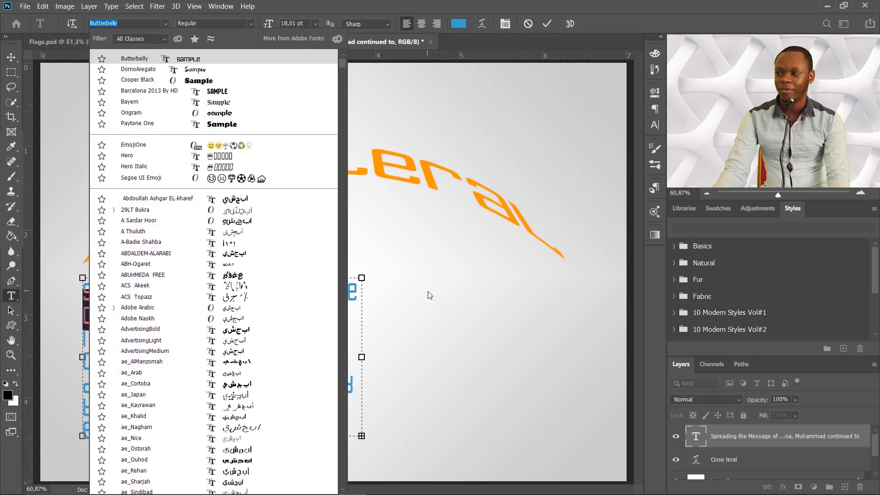
{"action": "left_click", "coordinate": [429, 295]}
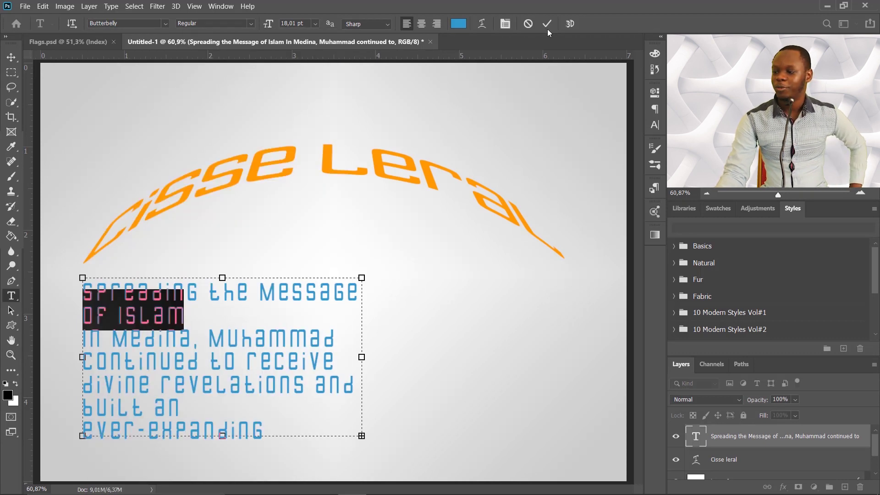